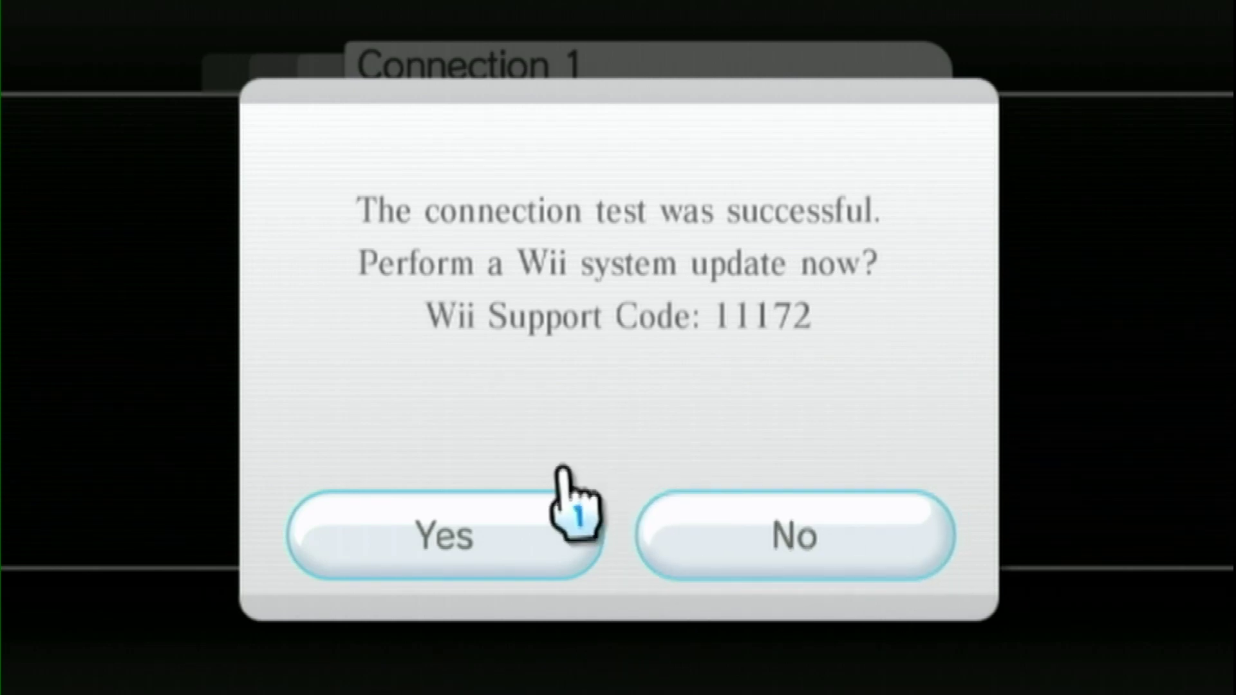
# Install the Wii system update to version 4.3U, then go into Wii Settings
pyautogui.click(361, 541)
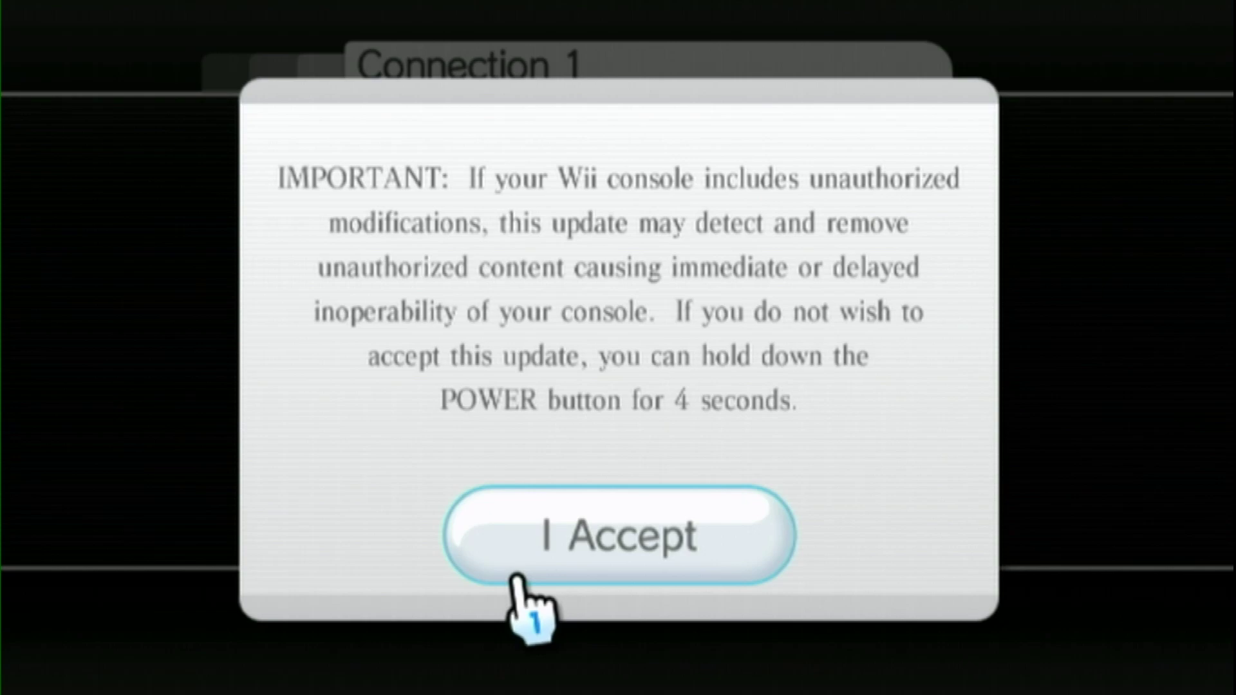
pyautogui.click(532, 547)
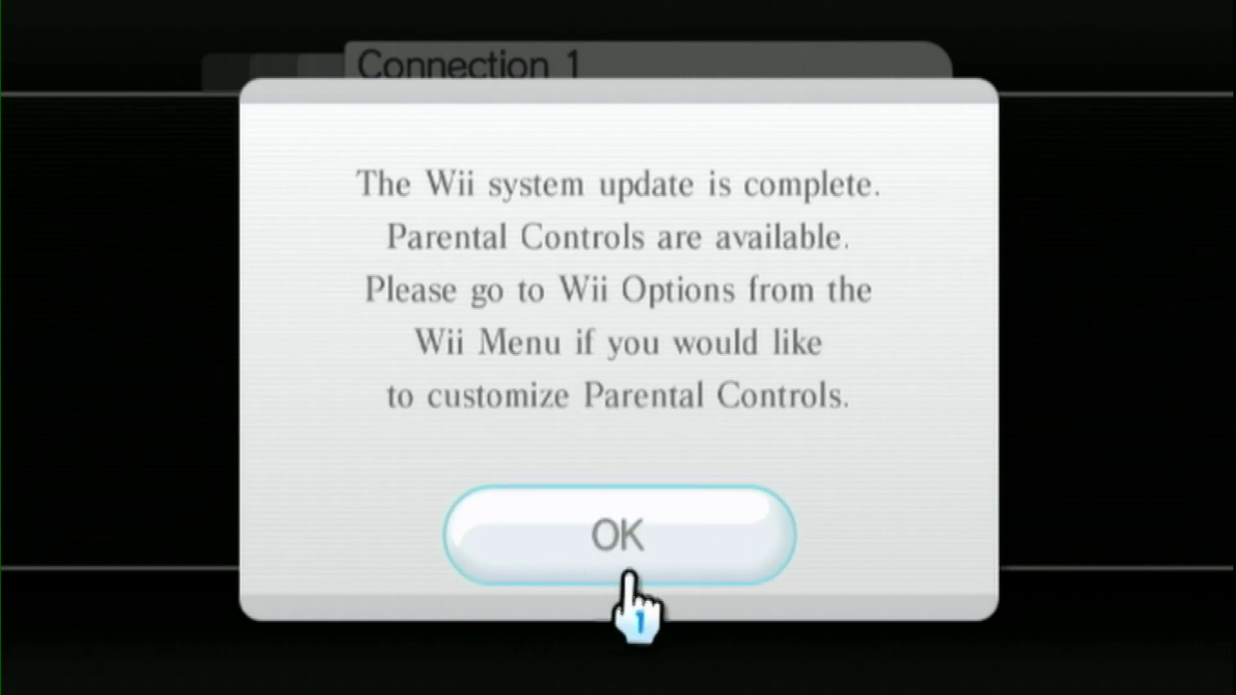
pyautogui.click(604, 528)
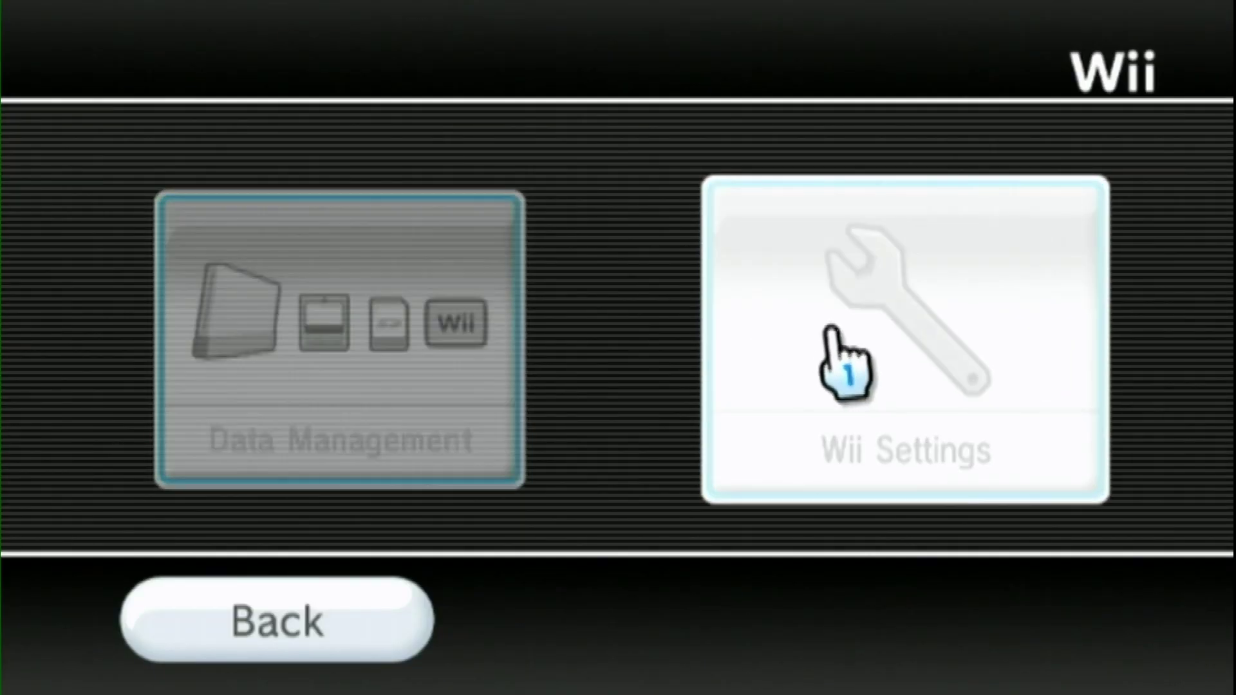
pyautogui.click(825, 328)
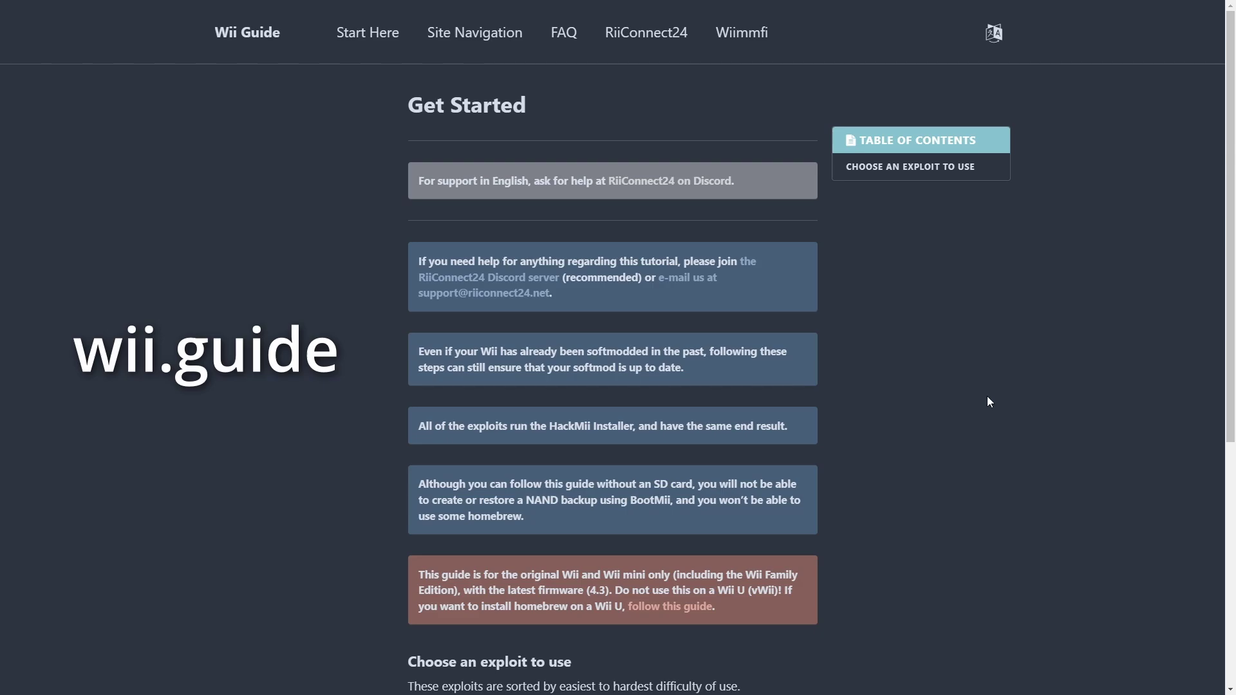
# Find the exploit list on the wii.guide Get Started page and open the LetterBomb guide
pyautogui.scroll(-3, 979, 362)
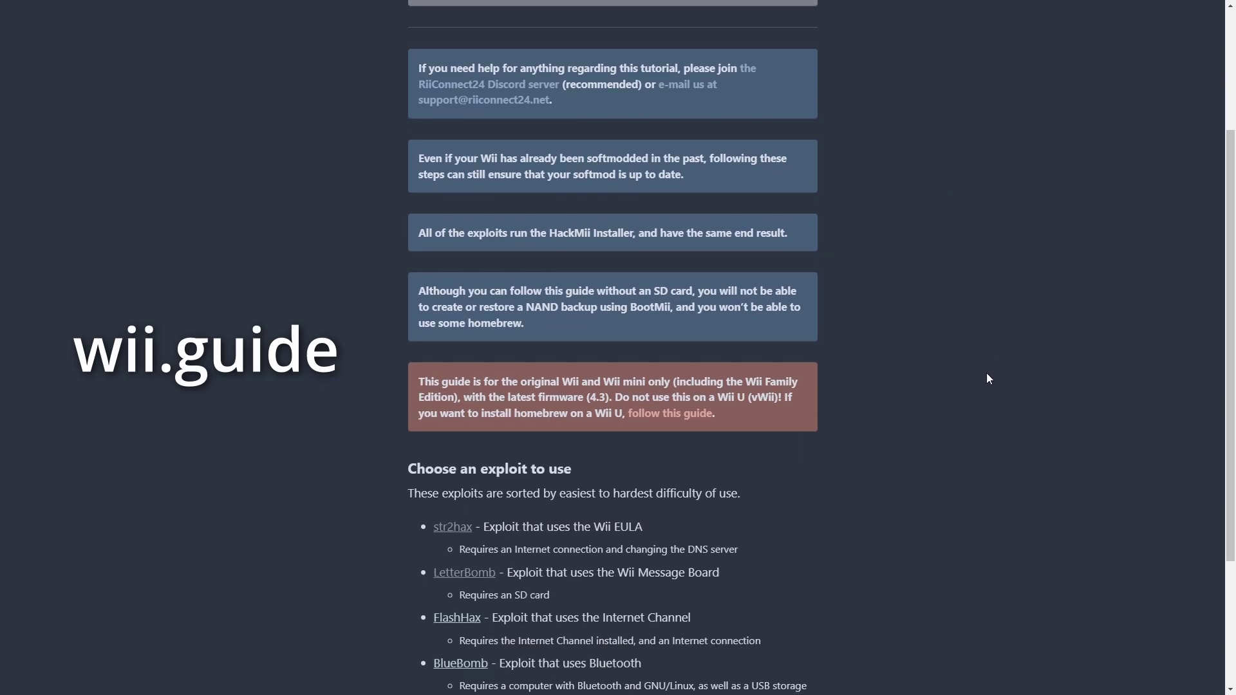
pyautogui.scroll(3, 1000, 503)
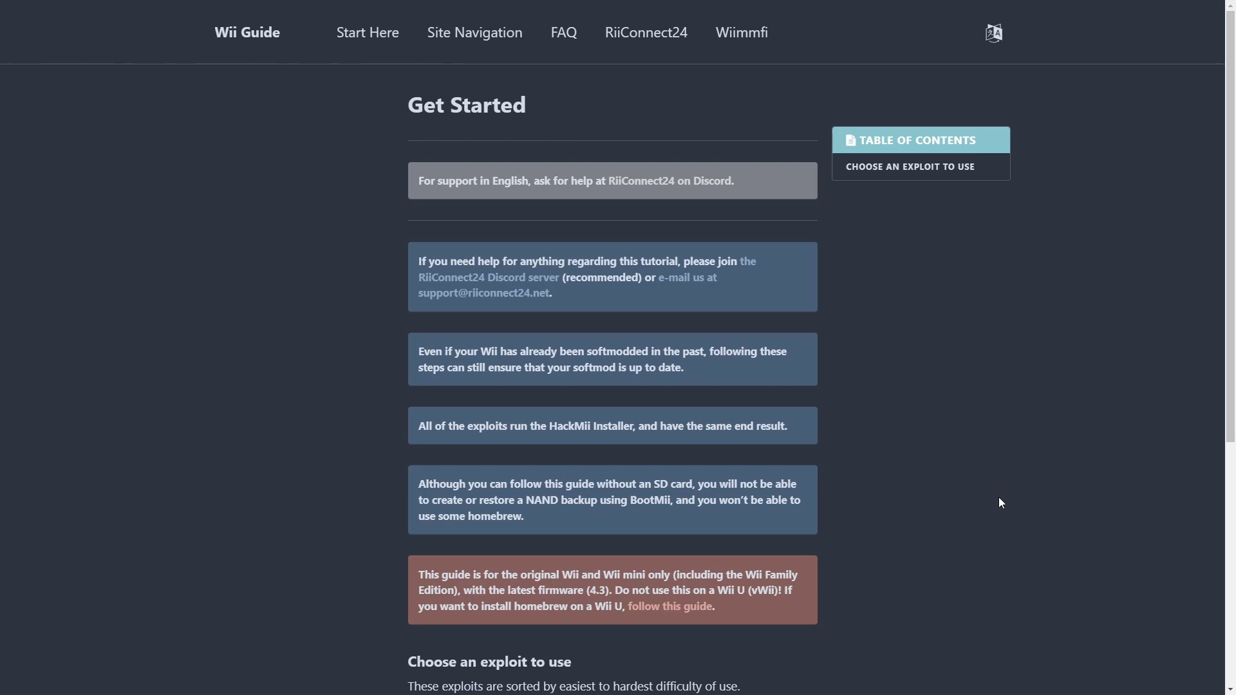
pyautogui.scroll(-6, 999, 502)
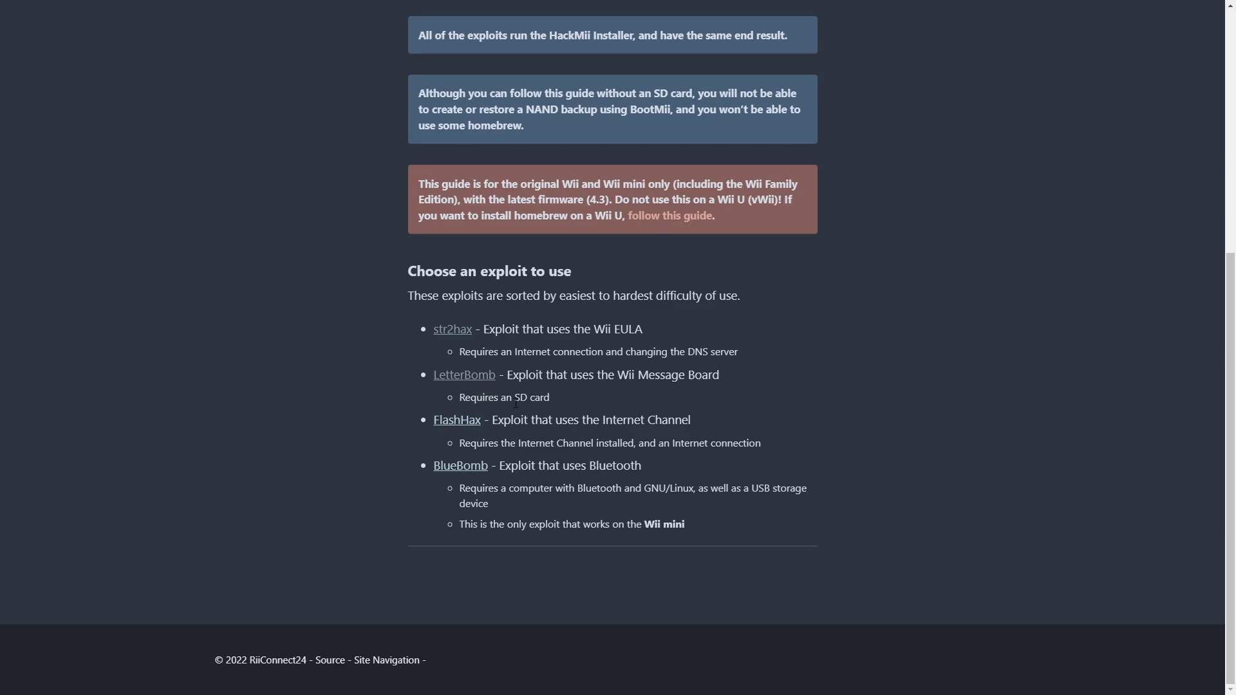
pyautogui.click(463, 376)
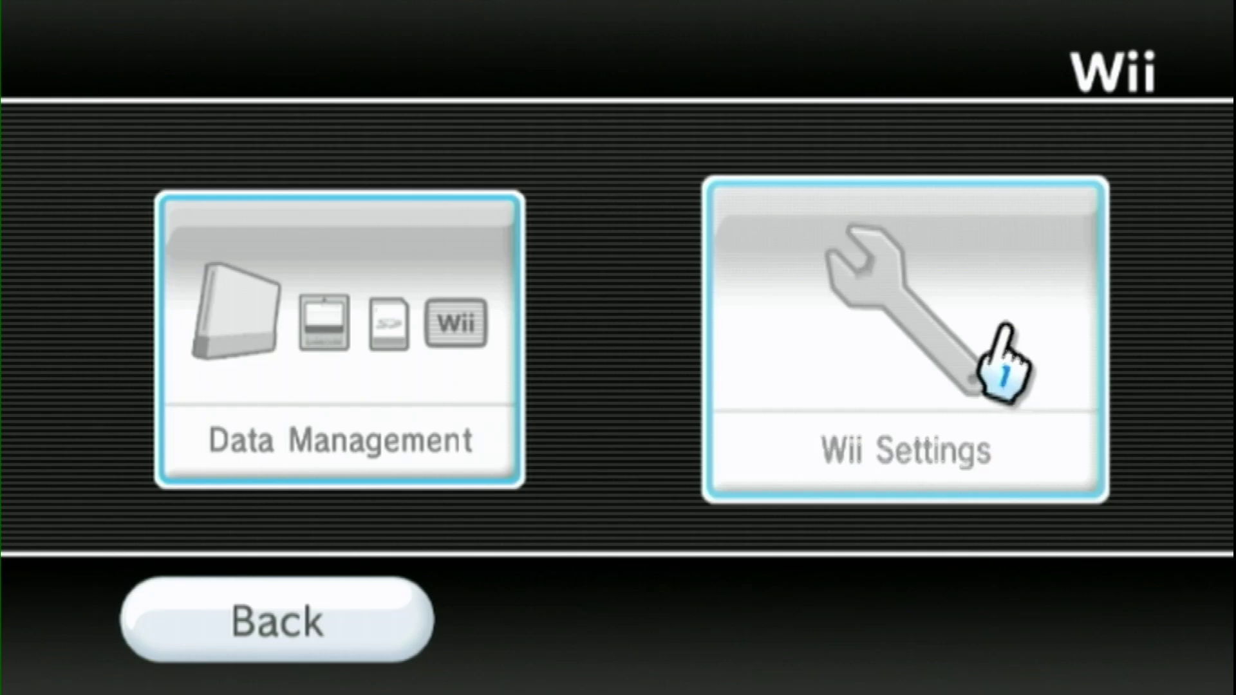
# Display the console's MAC address via Wii Settings, Internet, Console Information
pyautogui.click(993, 359)
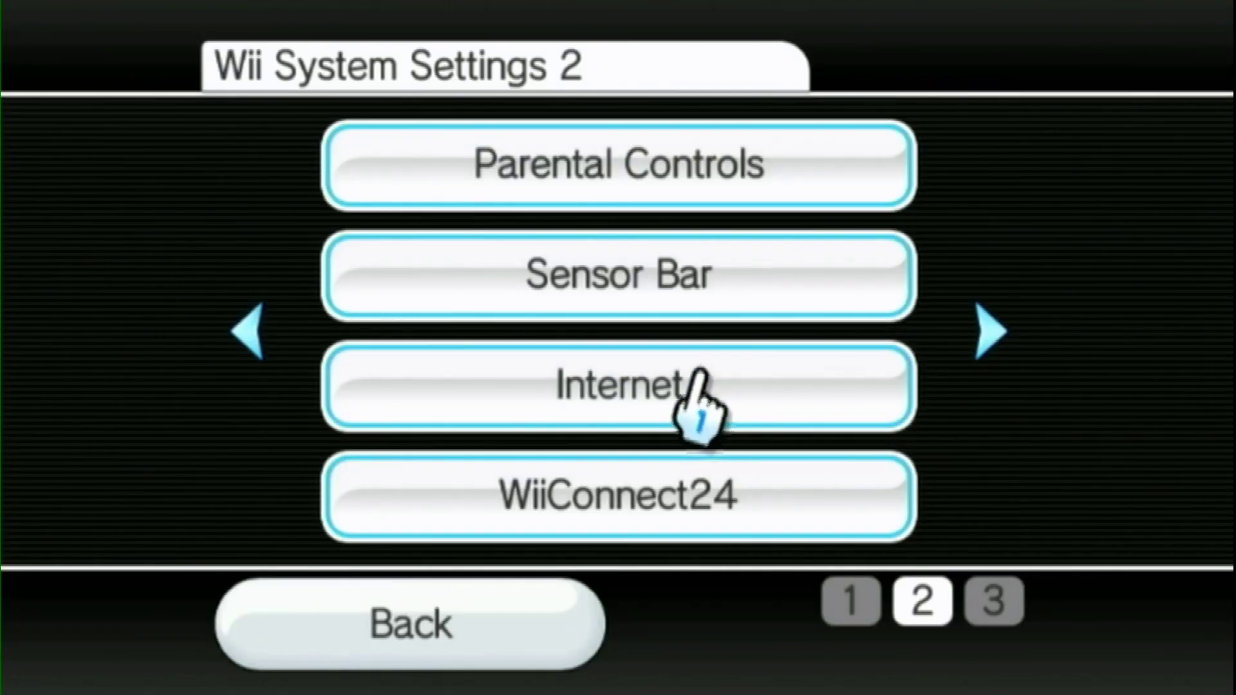
pyautogui.click(702, 383)
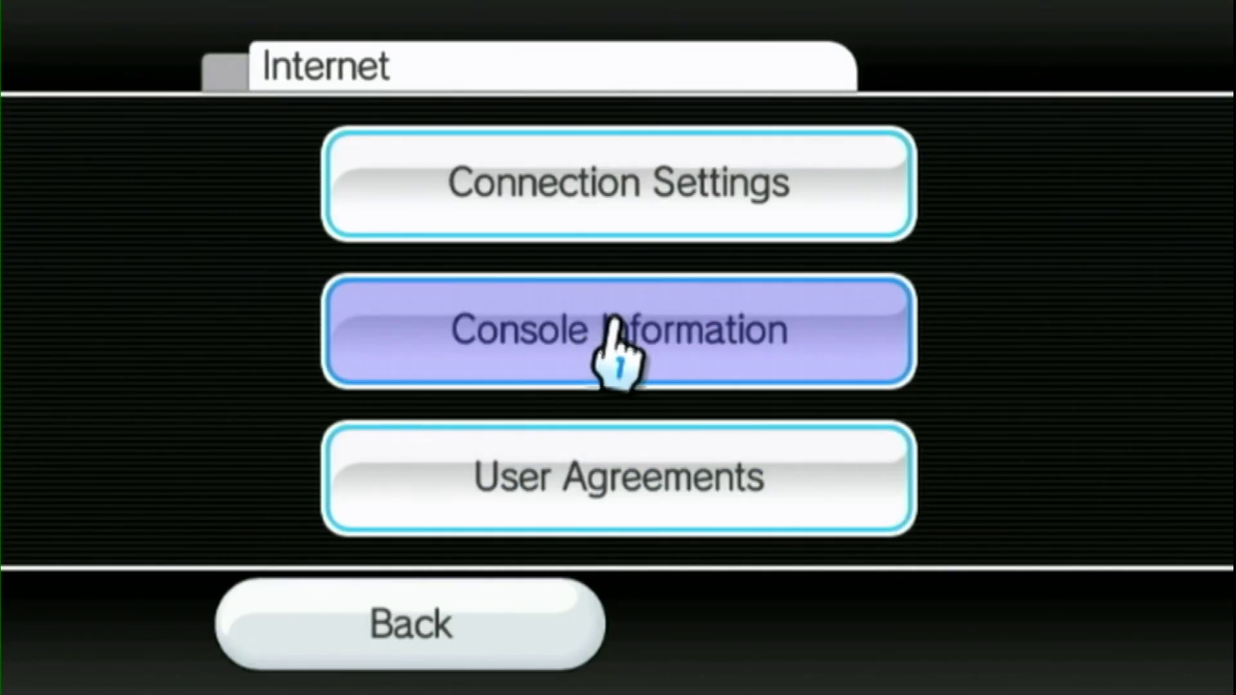
pyautogui.click(608, 322)
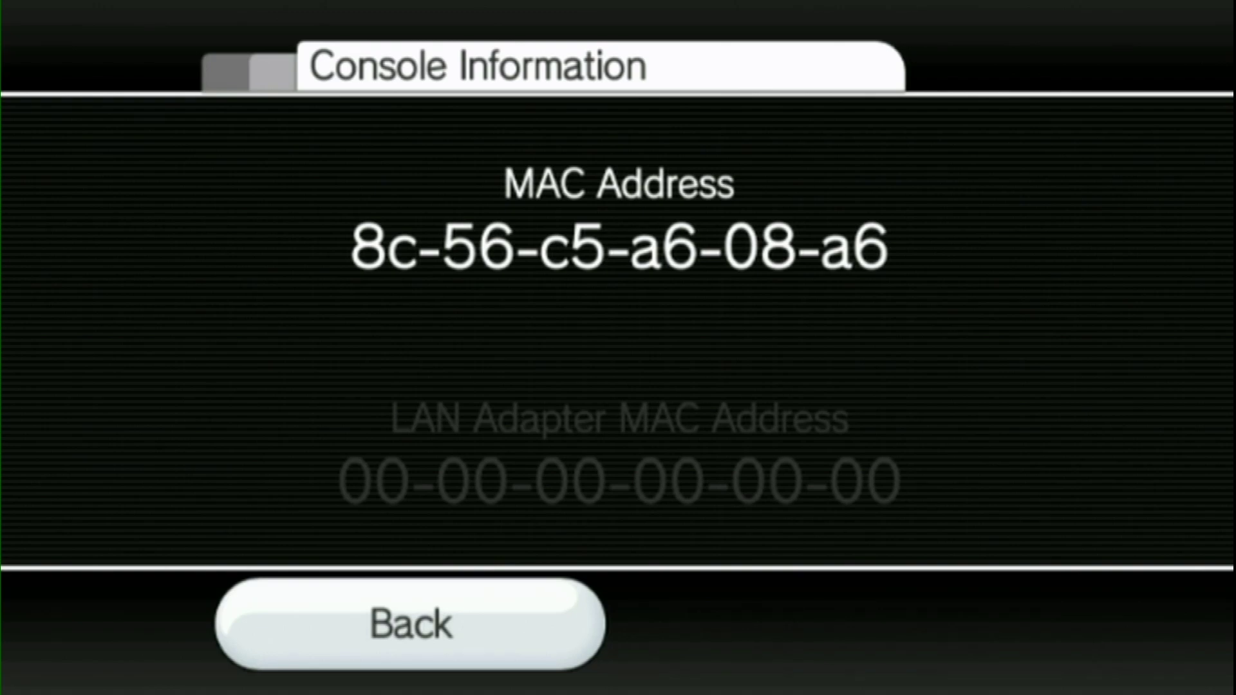
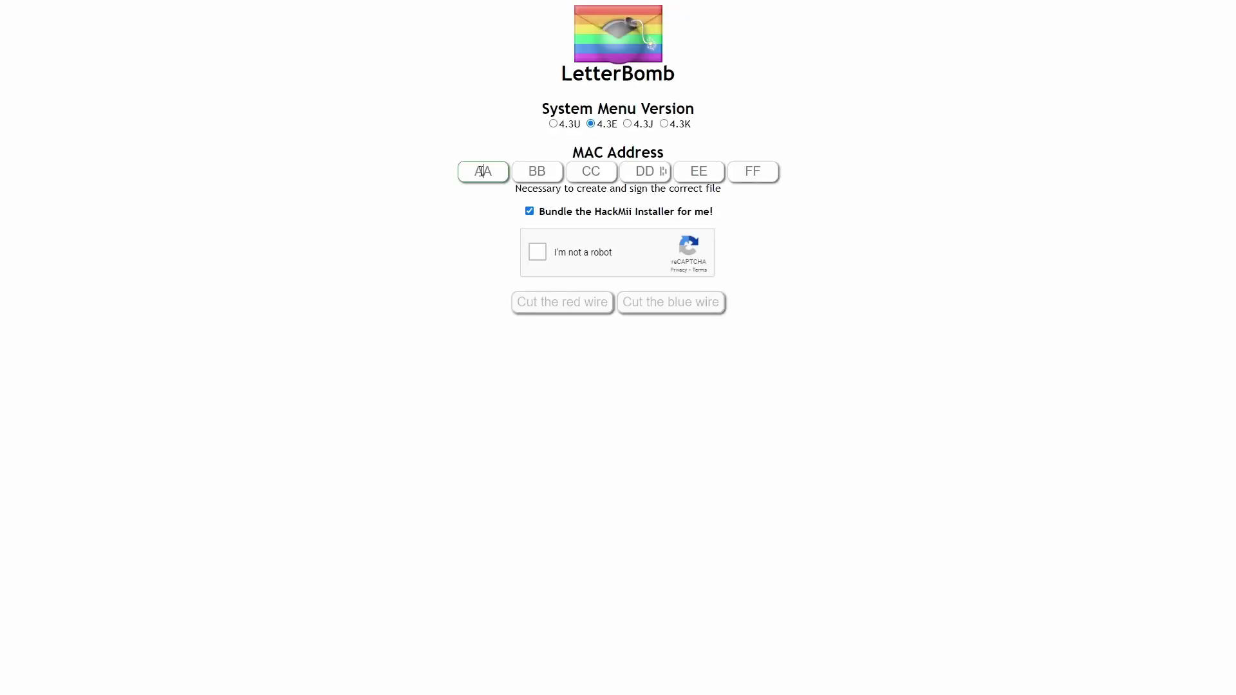
# Enter the console's MAC address in LetterBomb, choose 4.3U and pass the reCAPTCHA check
pyautogui.write('8C56C5A6')
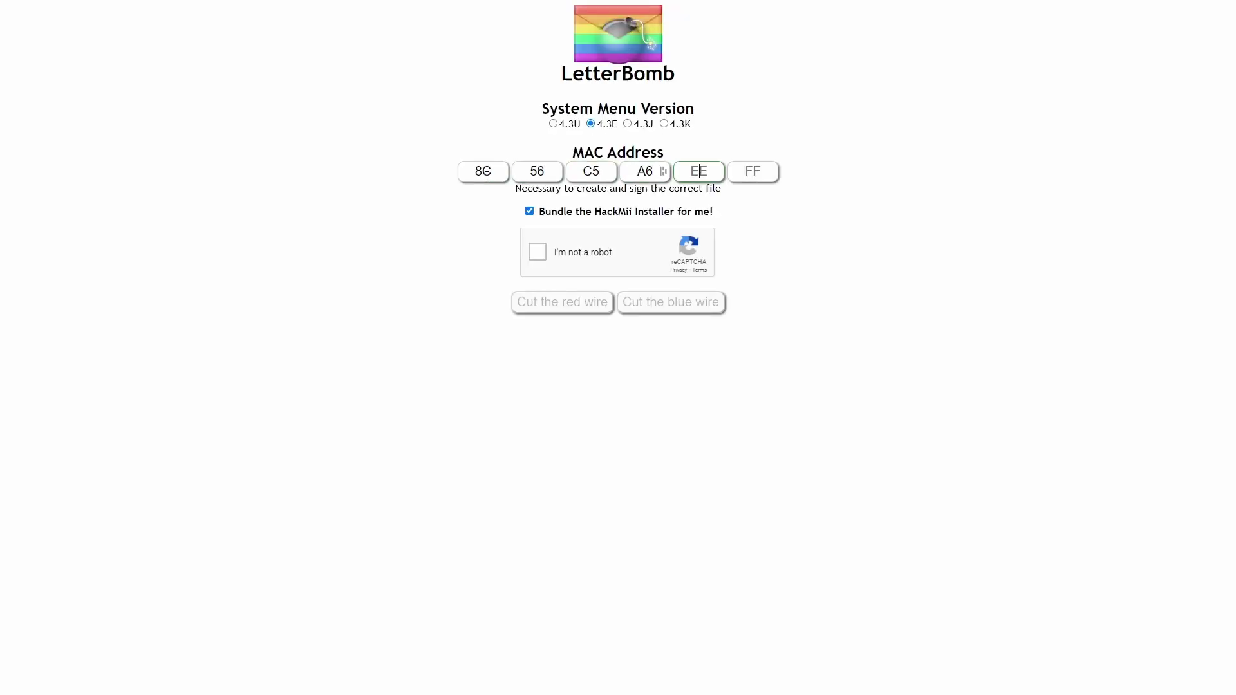
pyautogui.write('08A6')
pyautogui.click(553, 125)
pyautogui.click(538, 252)
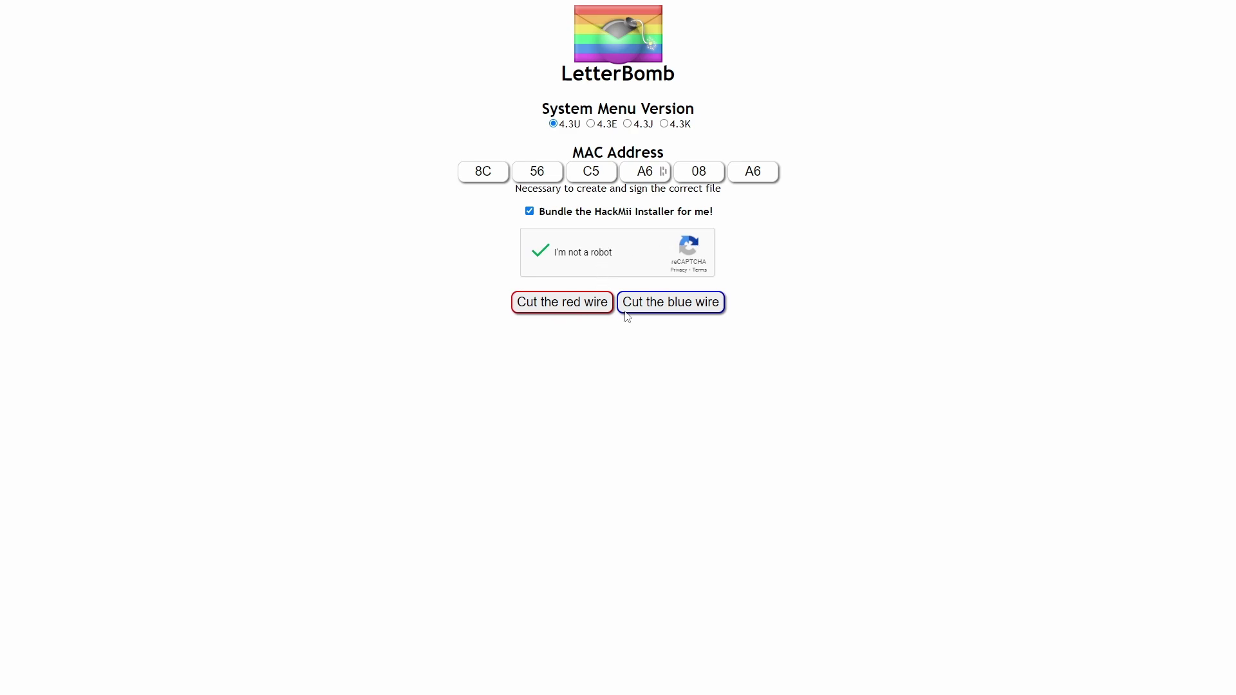
# Download LetterBomb.zip with HackMii bundled and drag all eight archive items out to the SD card
pyautogui.click(554, 303)
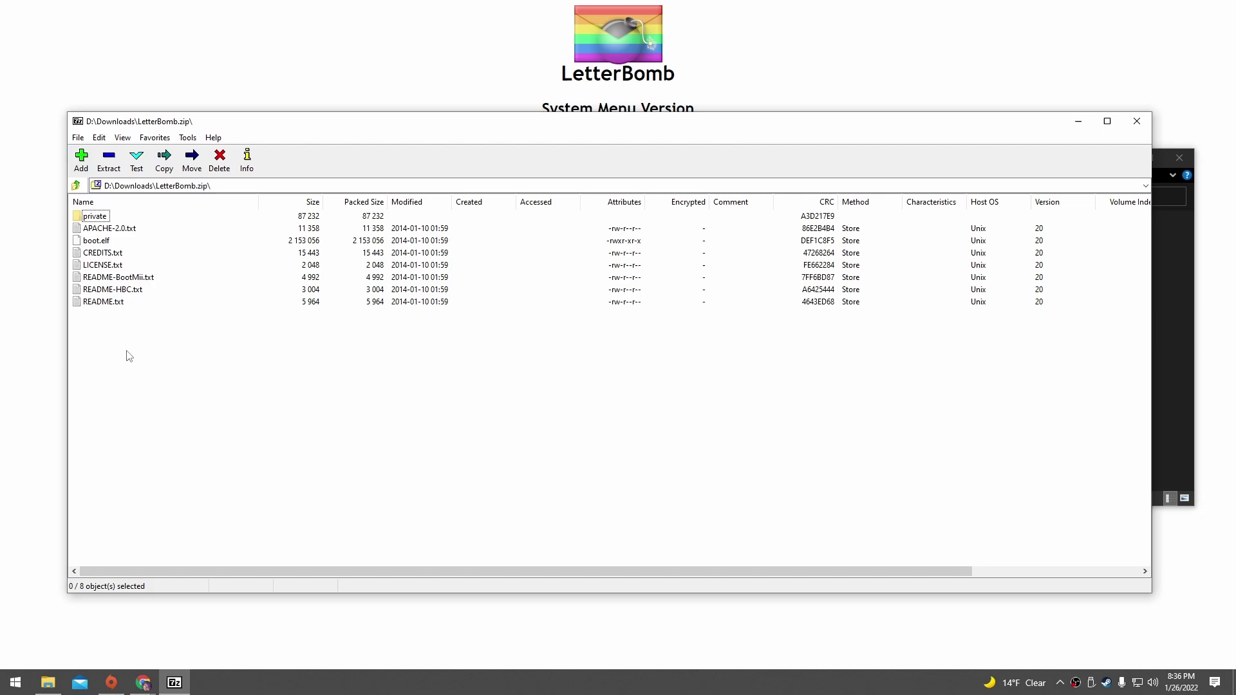
pyautogui.moveTo(111, 344); pyautogui.dragTo(1165, 261)
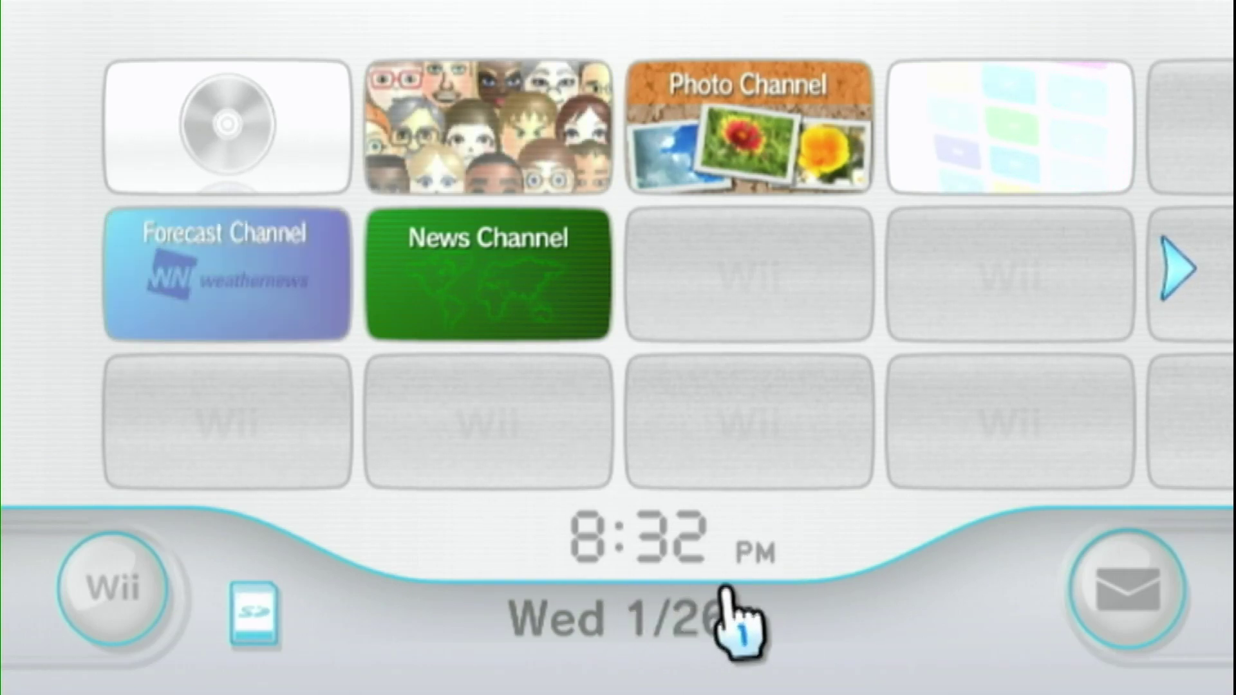
# Find the red LetterBomb letter on the Wii Message Board and open it to load boot.elf
pyautogui.click(1112, 547)
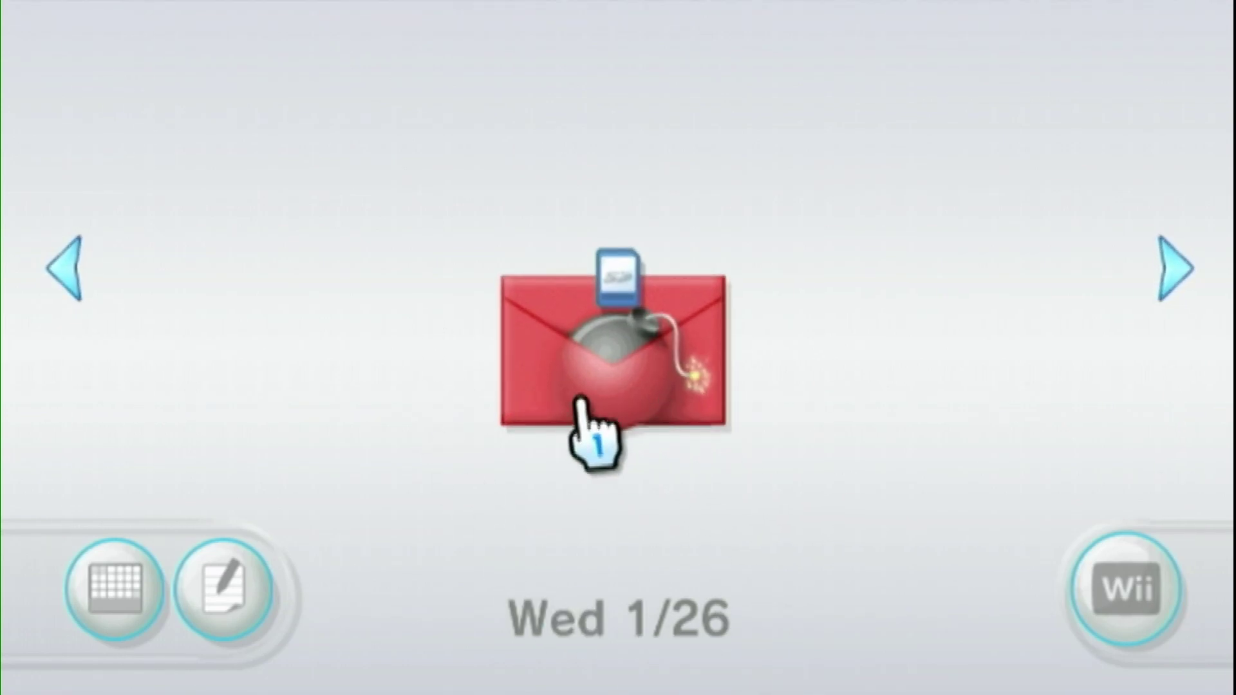
pyautogui.click(89, 273)
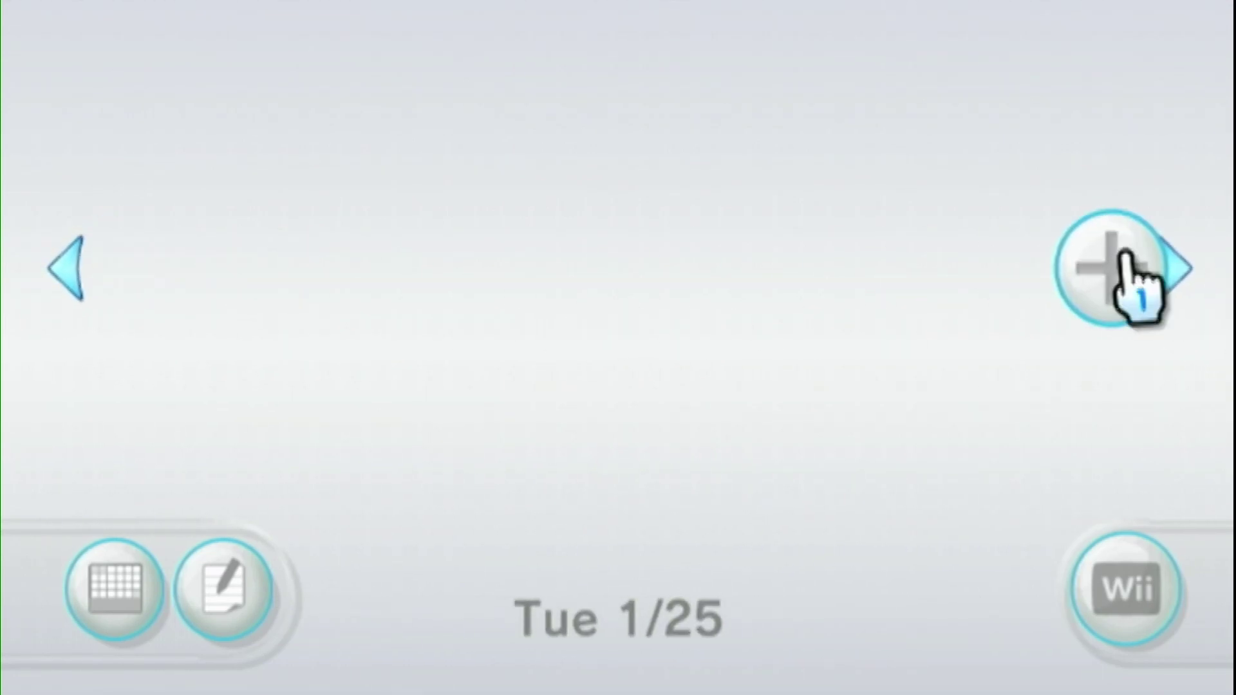
pyautogui.click(1119, 254)
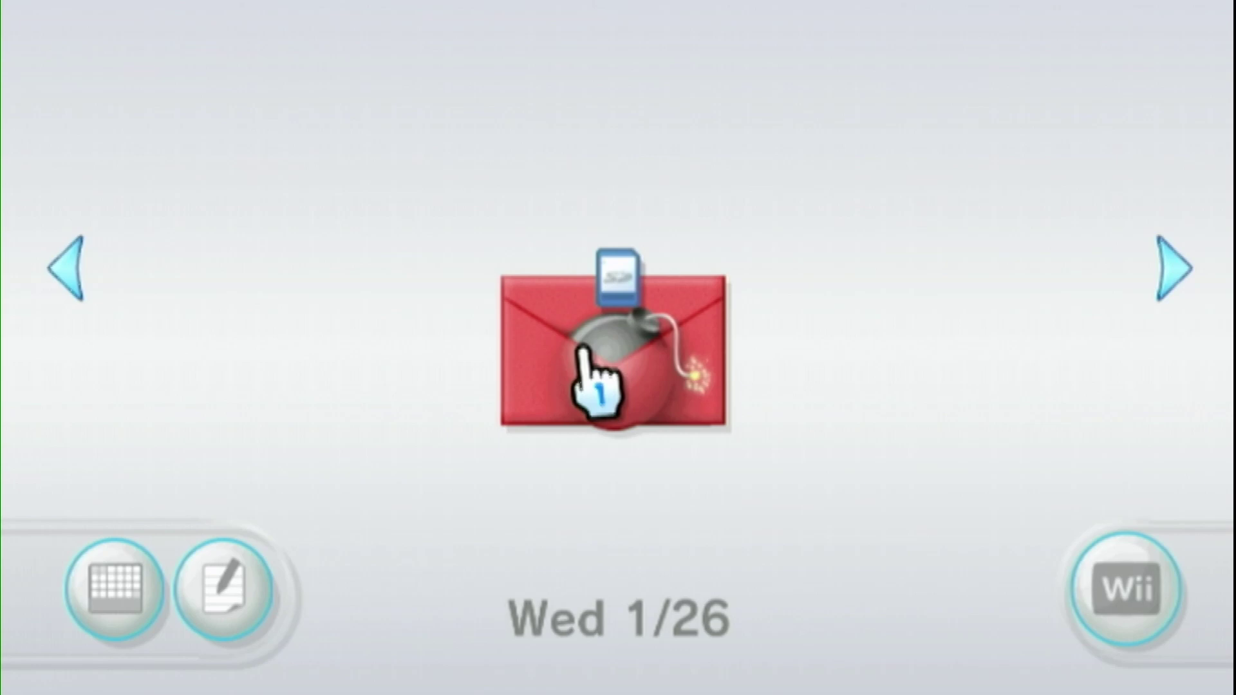
pyautogui.click(644, 335)
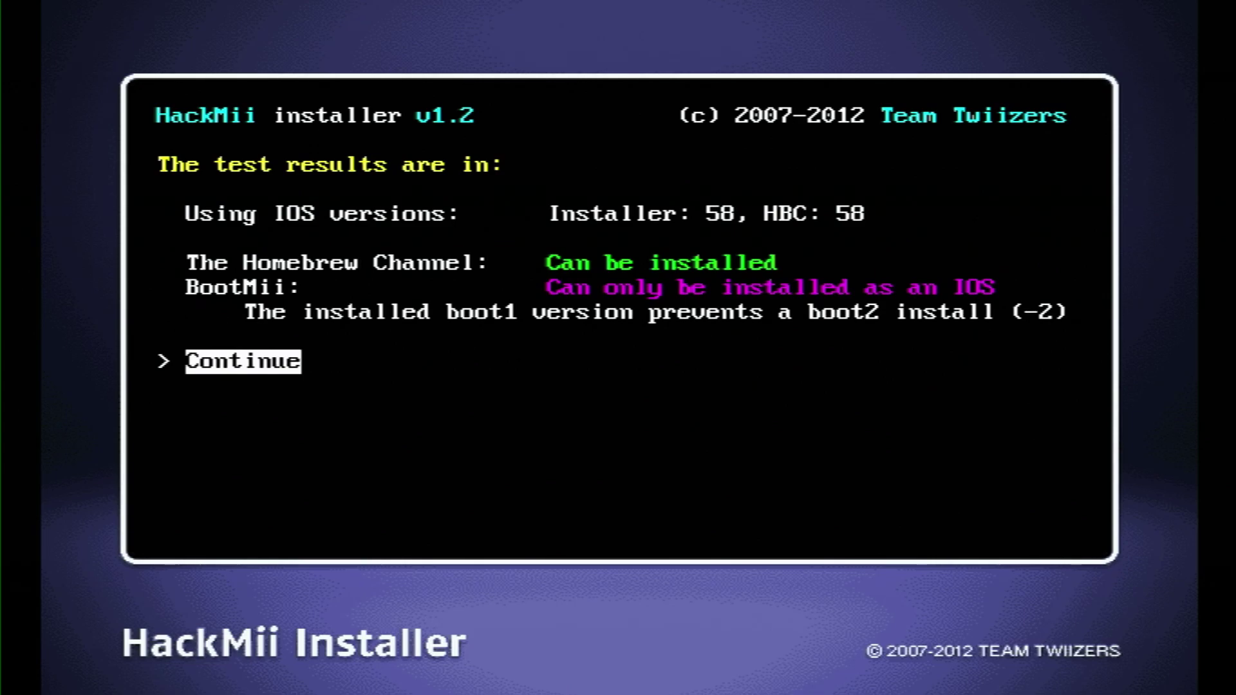
# Continue past the HackMii test results and install the Homebrew Channel, confirming Yes
pyautogui.press('Return')
pyautogui.press('Up')
pyautogui.press('Up')
pyautogui.press('Up')
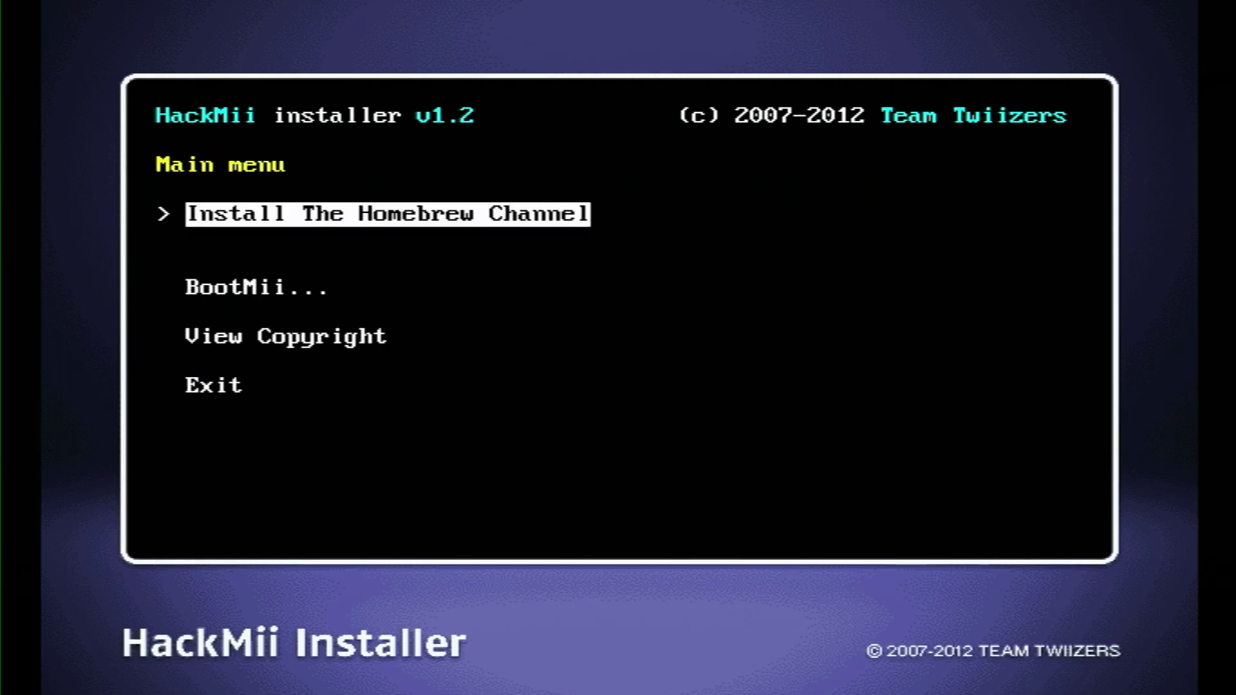
pyautogui.press('Return')
pyautogui.press('Return')
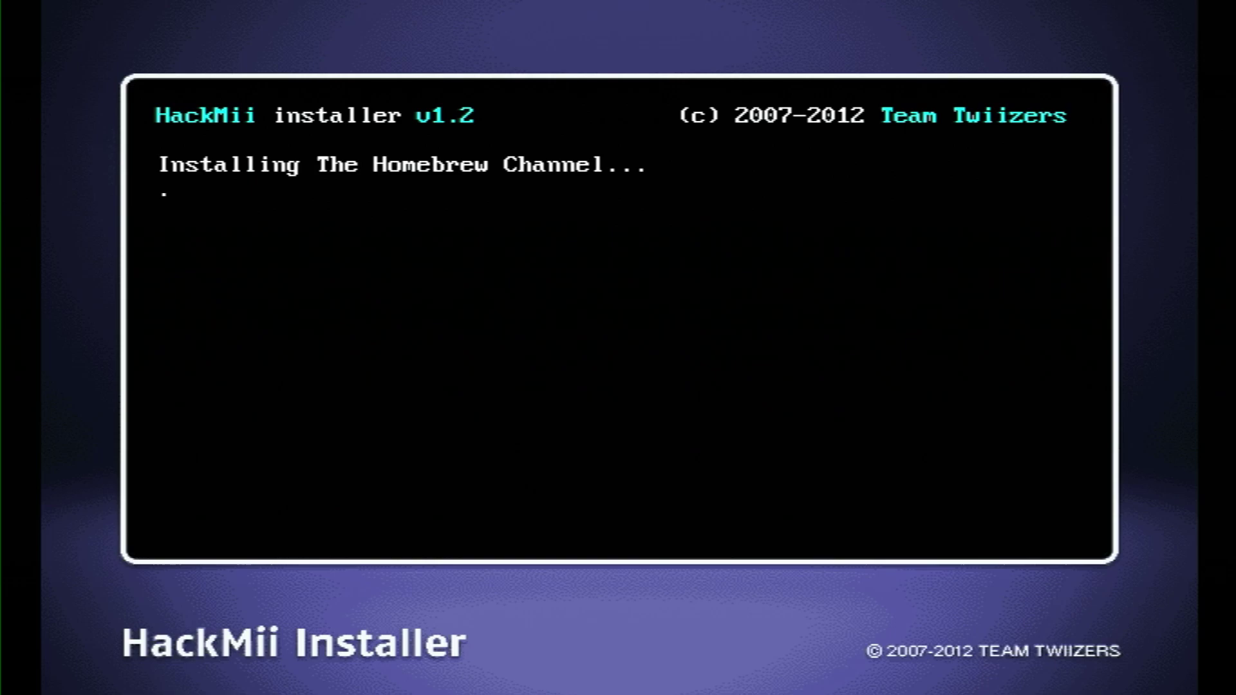
pyautogui.press('Return')
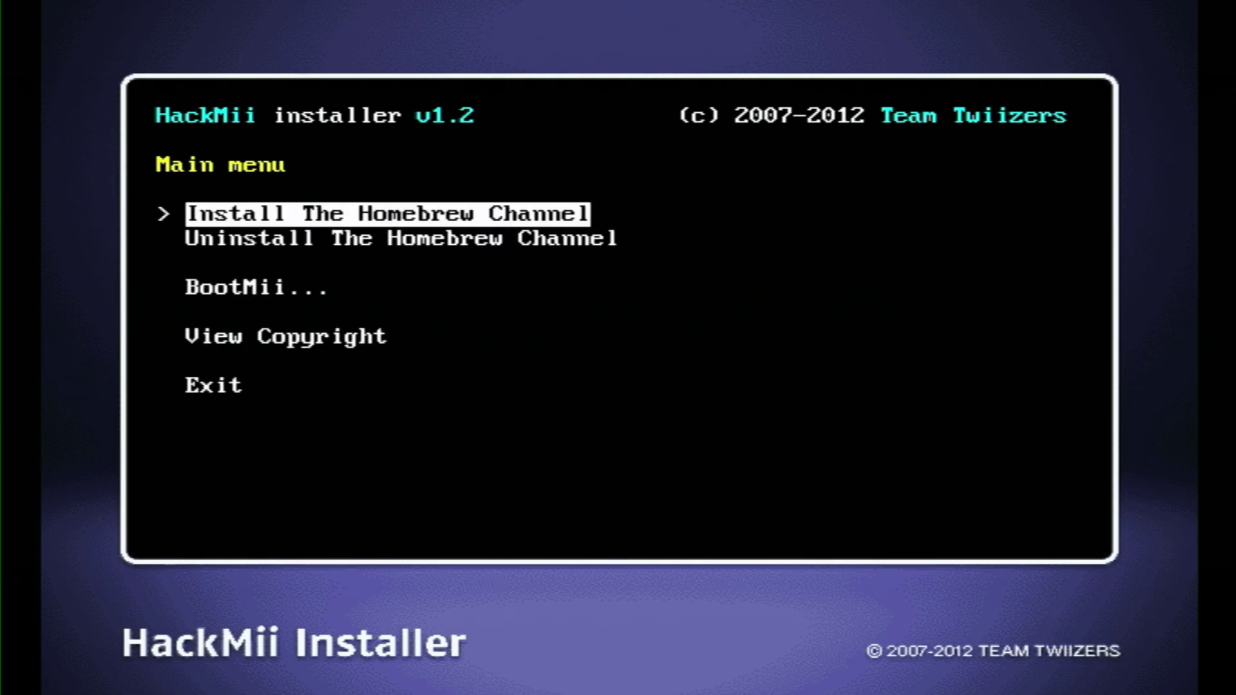
# Install BootMii as IOS, accepting each confirmation, and return to the main menu
pyautogui.press('Down')
pyautogui.press('Down')
pyautogui.press('Return')
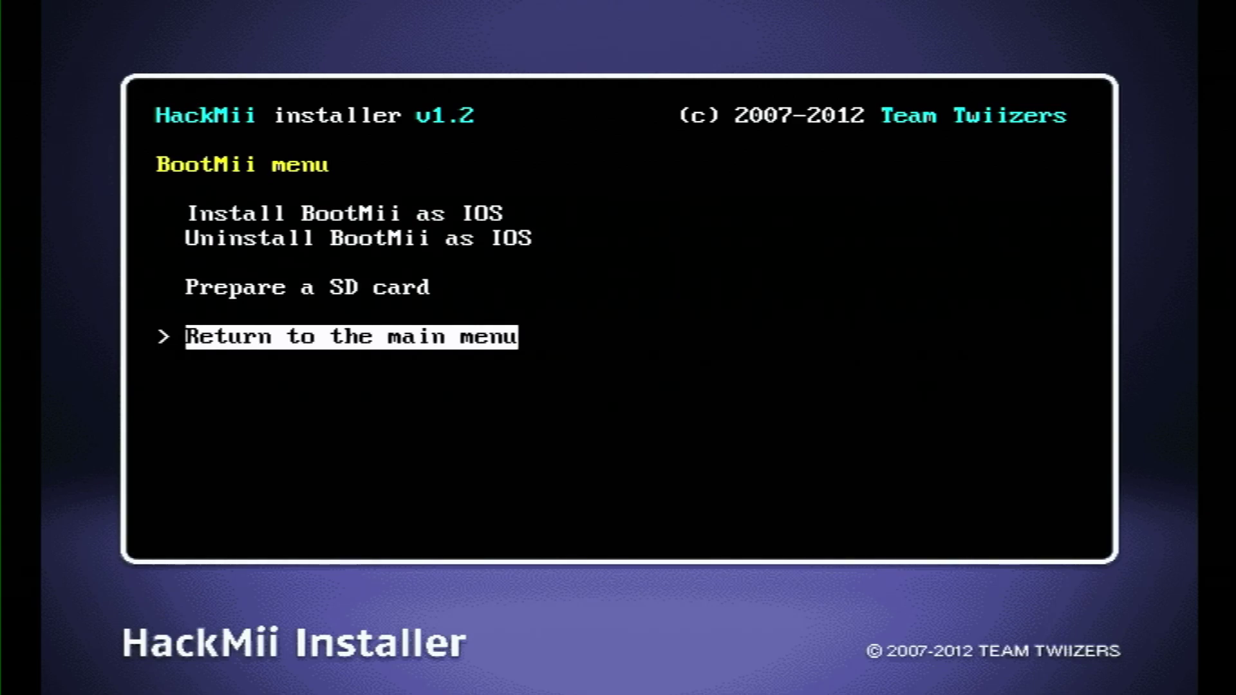
pyautogui.press('Up')
pyautogui.press('Up')
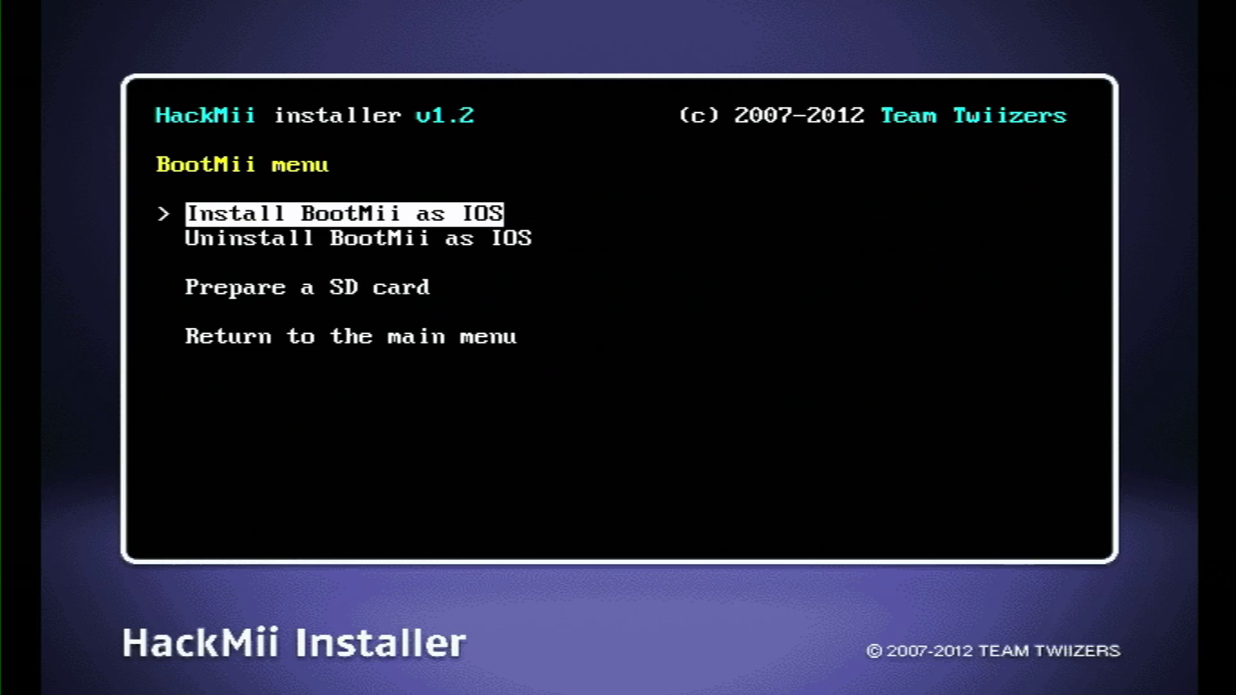
pyautogui.press('Return')
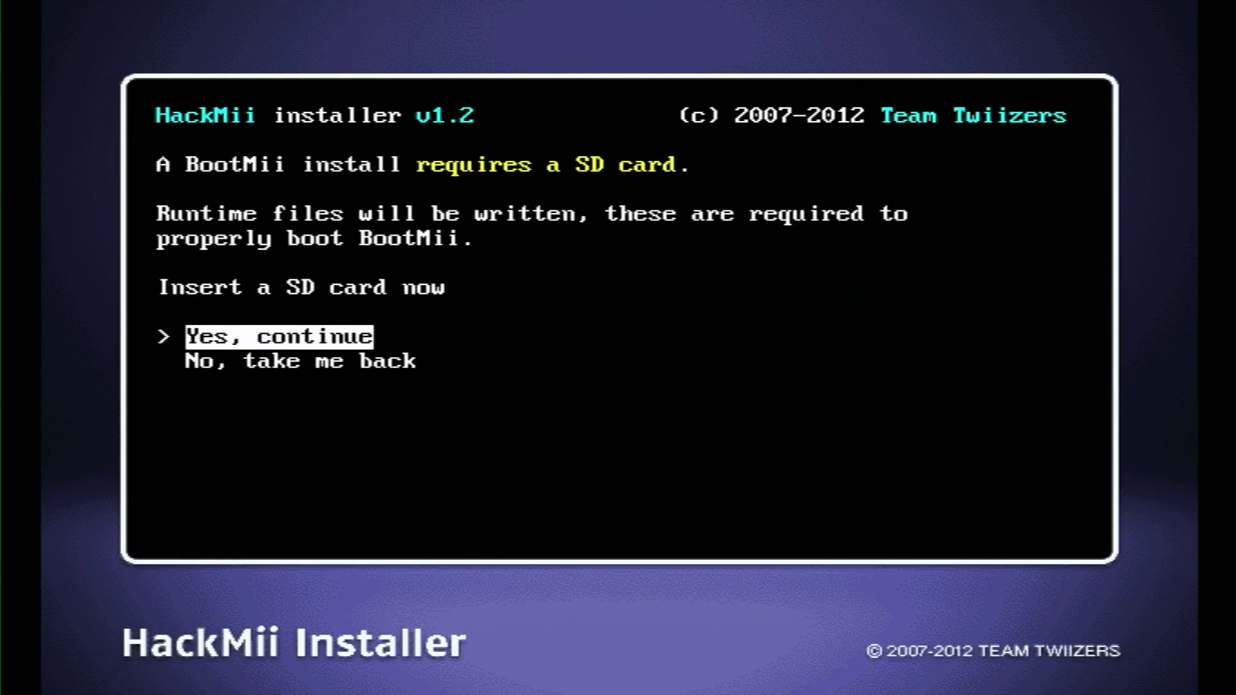
pyautogui.press('Return')
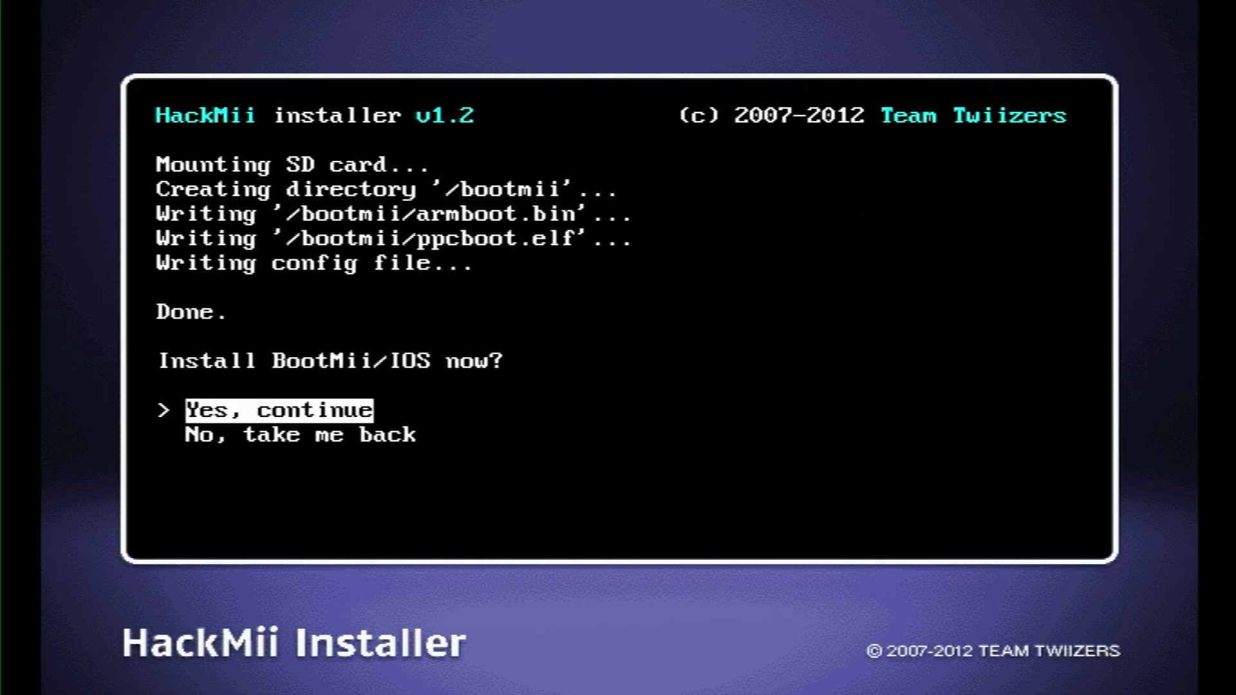
pyautogui.press('Return')
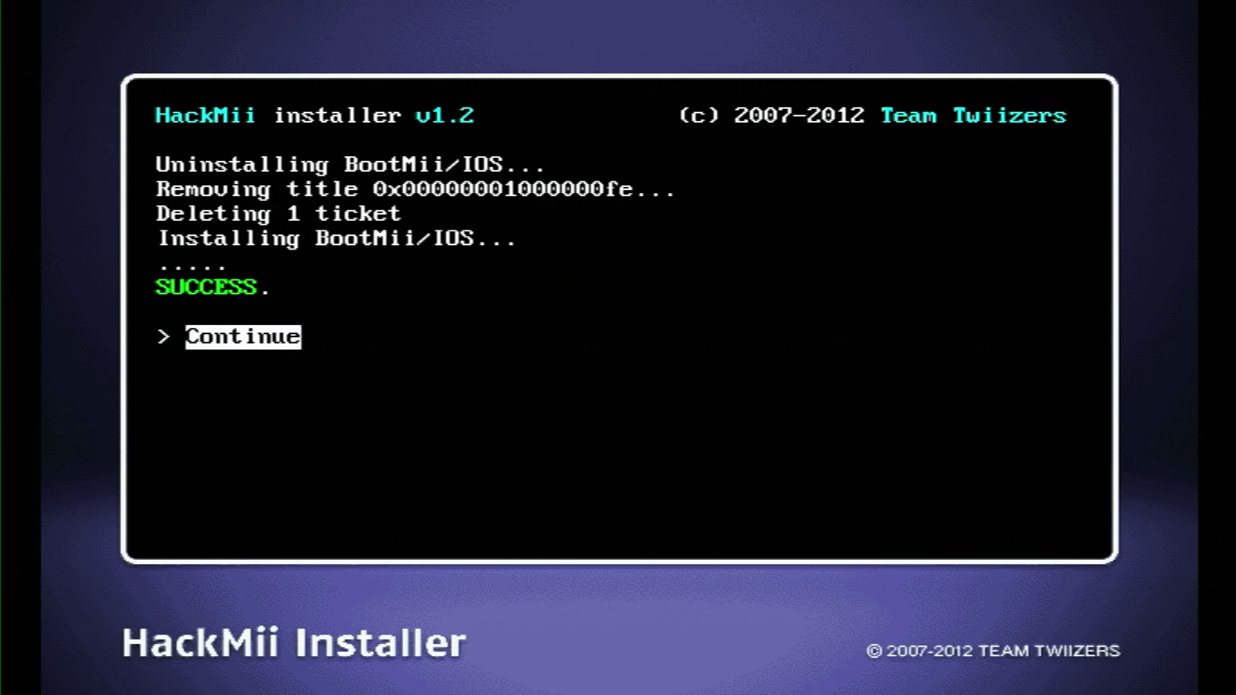
pyautogui.press('Return')
pyautogui.press('Return')
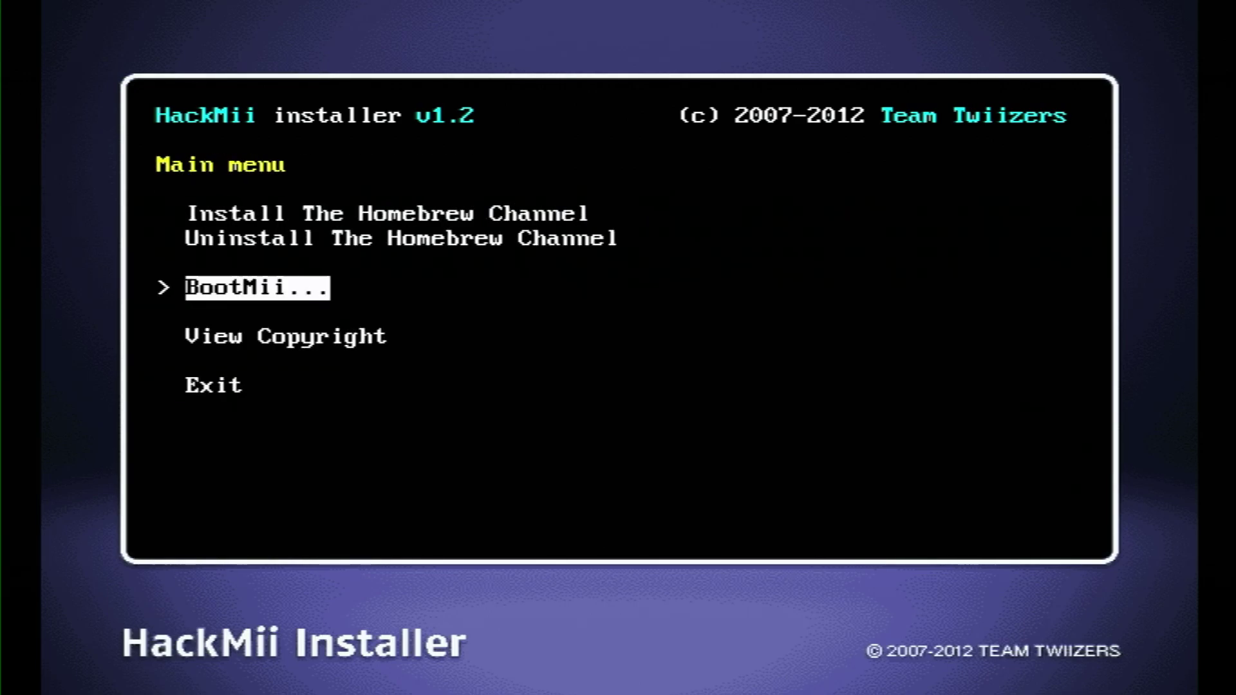
pyautogui.press('Return')
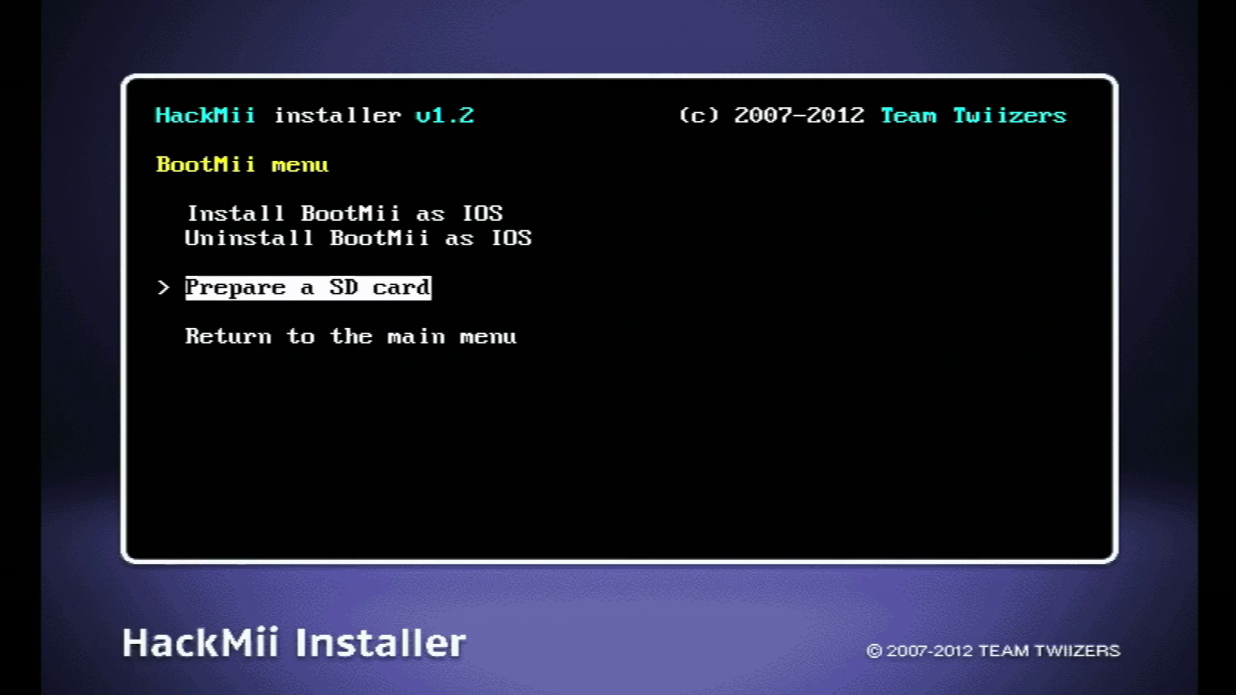
# Prepare the SD card with BootMii files, then exit the installer to the Homebrew Channel
pyautogui.press('Return')
pyautogui.press('Up')
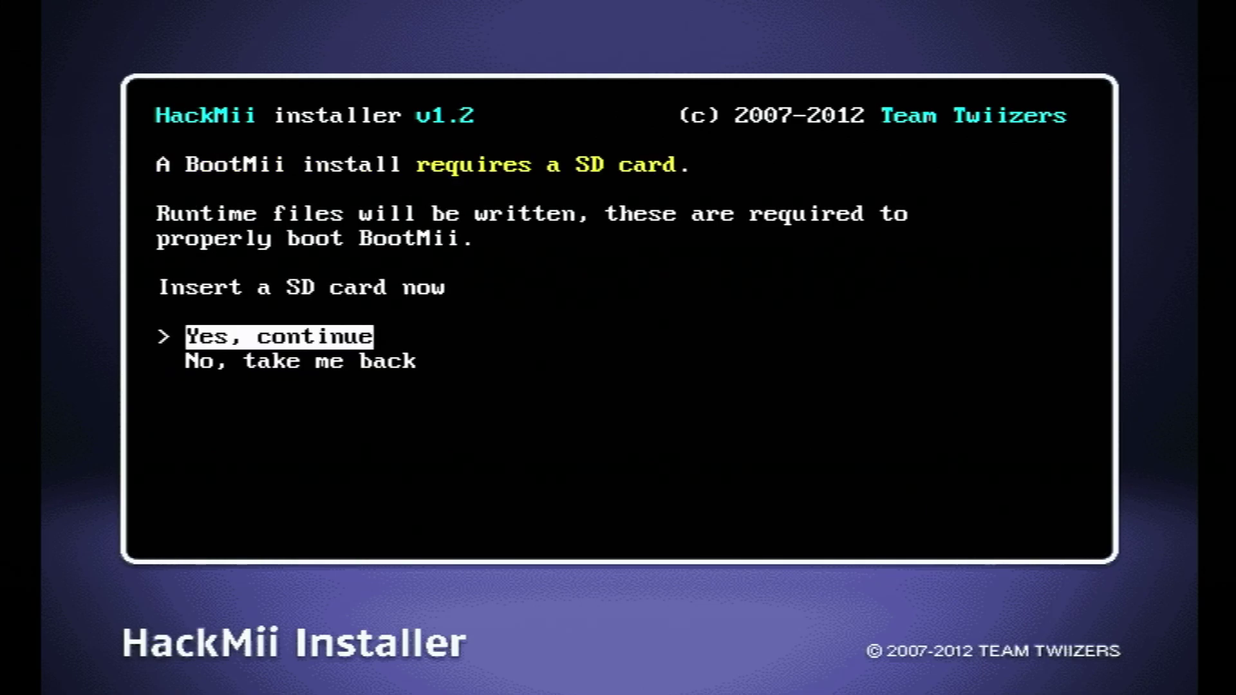
pyautogui.press('Return')
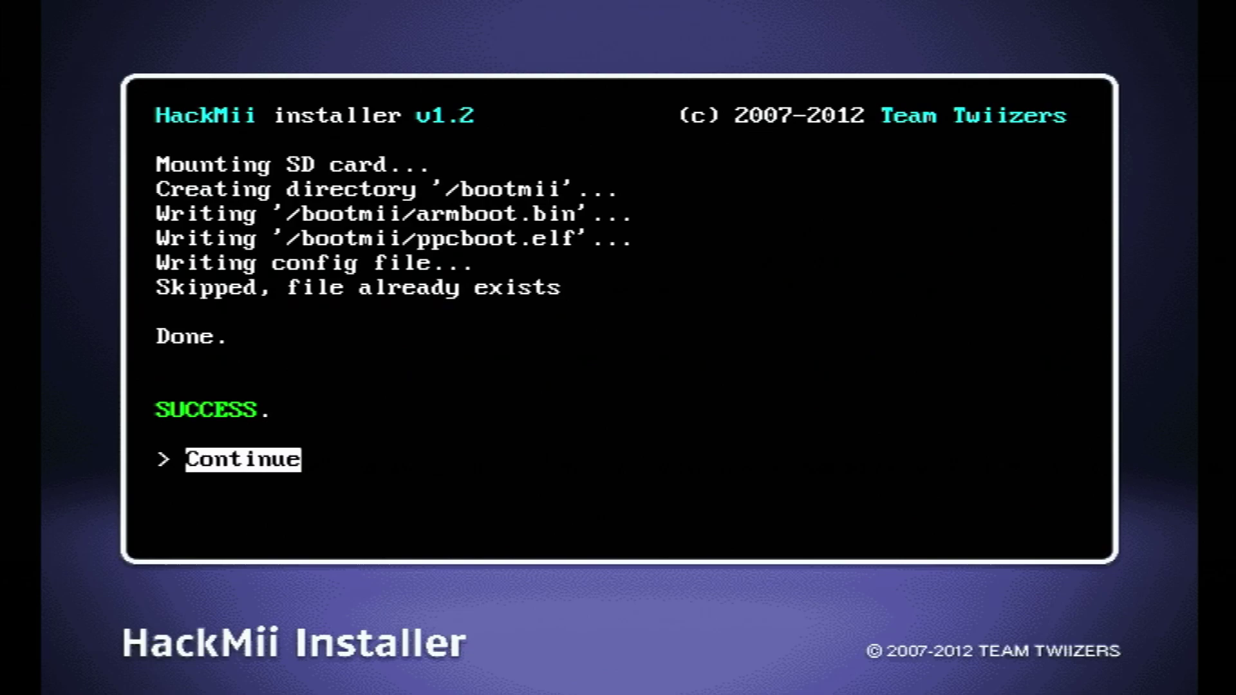
pyautogui.press('Return')
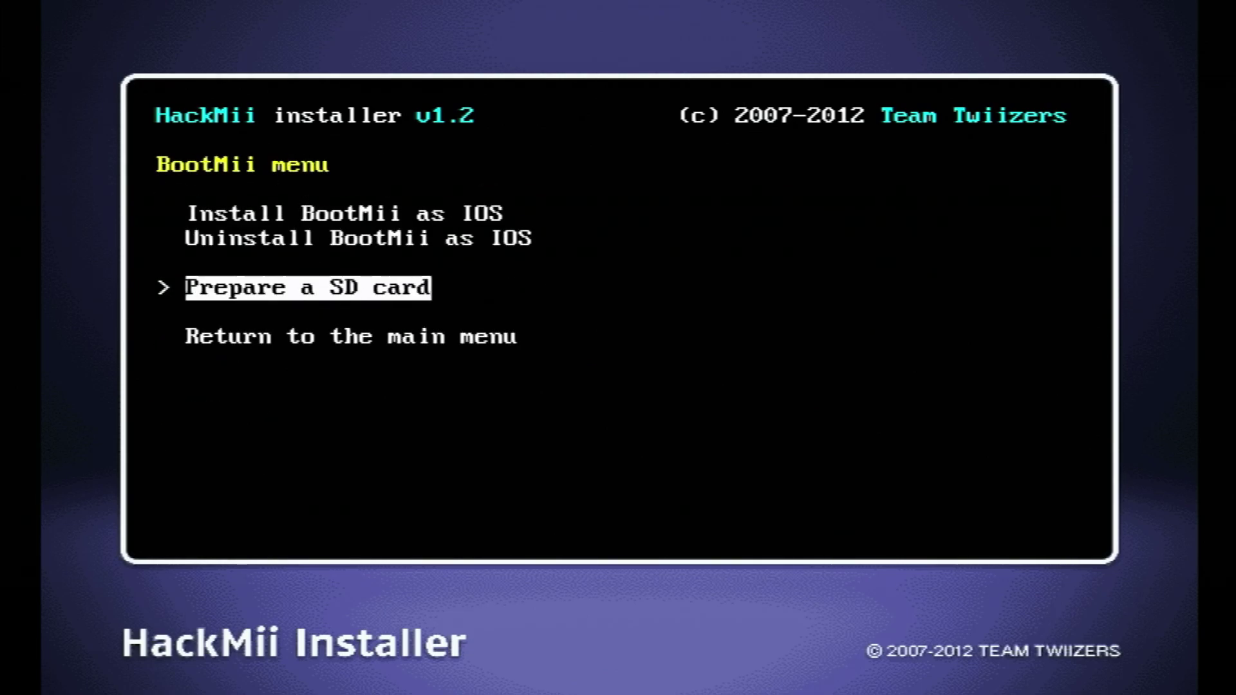
pyautogui.press('Down')
pyautogui.press('Return')
pyautogui.press('Down')
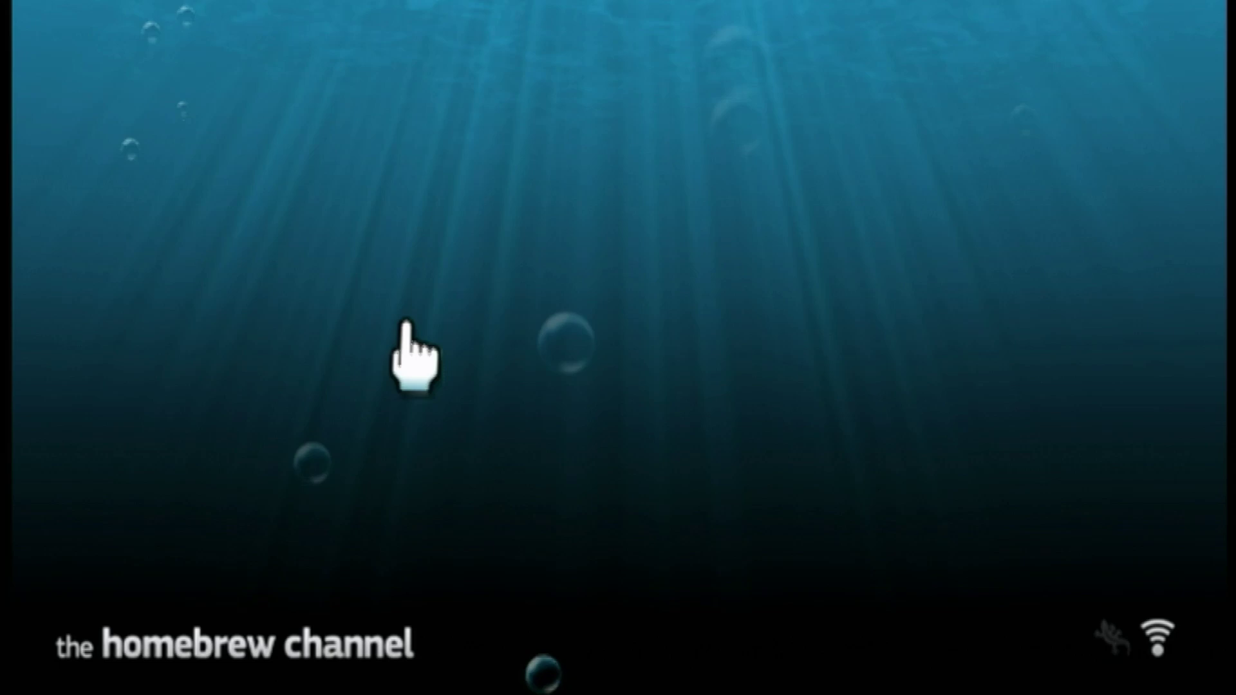
# Bring up the Homebrew Channel's Home menu and launch BootMii from it
pyautogui.press('Home')
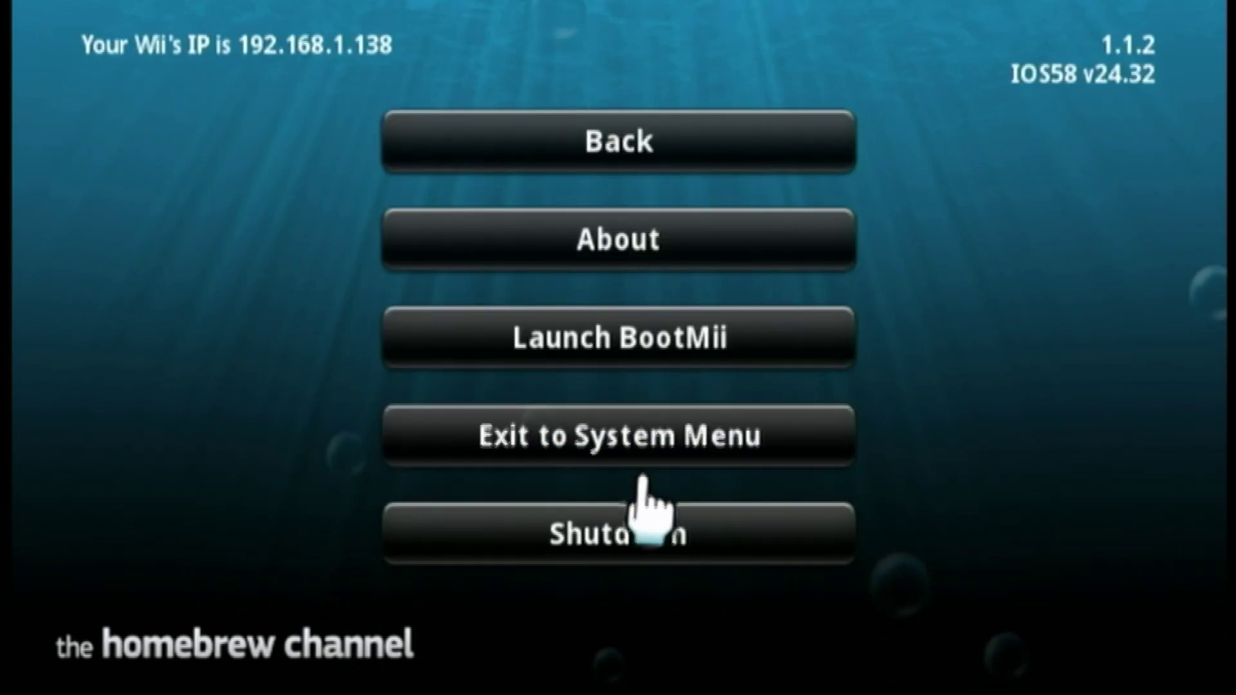
pyautogui.click(442, 353)
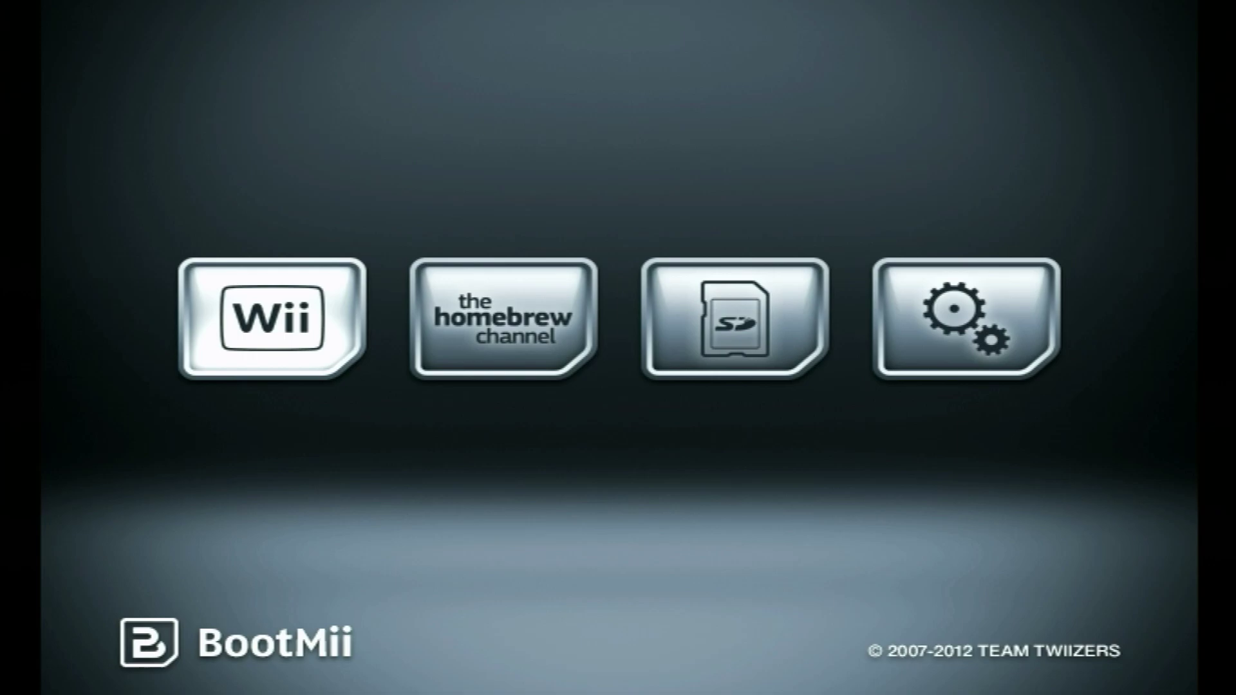
# Run BootMii's BackupMii NAND backup to the SD card and exit once it verifies
pyautogui.press('Right')
pyautogui.press('Right')
pyautogui.press('Right')
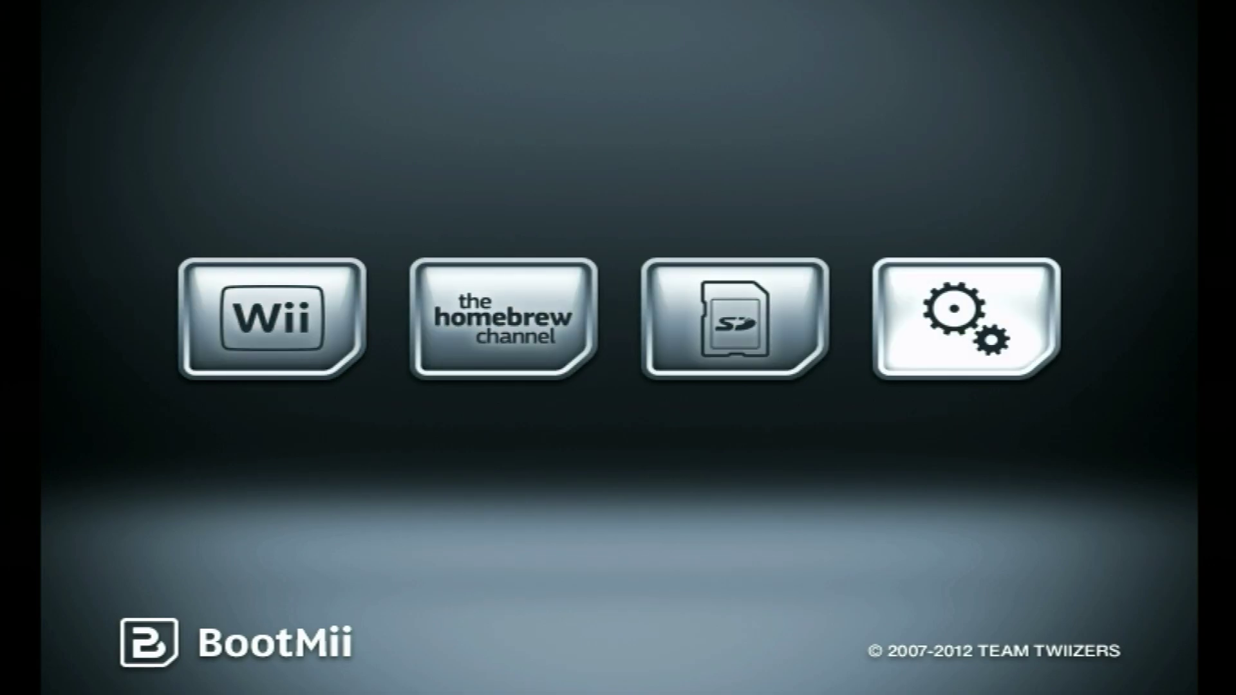
pyautogui.press('Return')
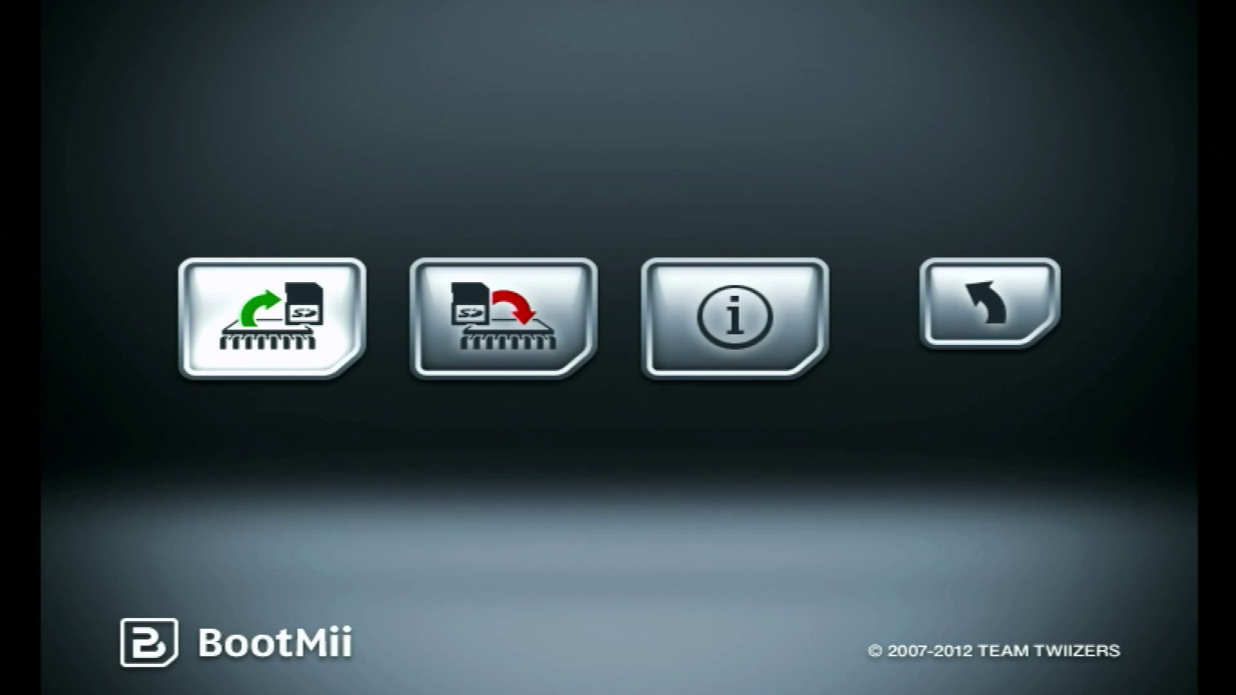
pyautogui.press('Return')
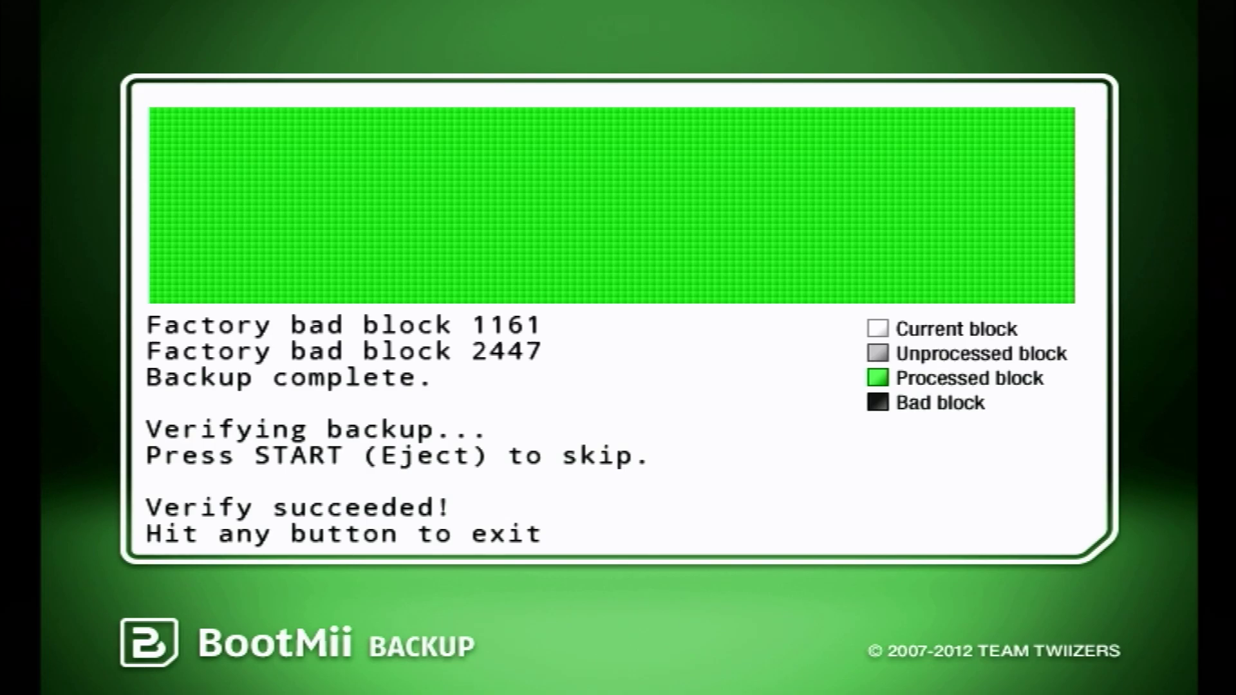
pyautogui.press('Return')
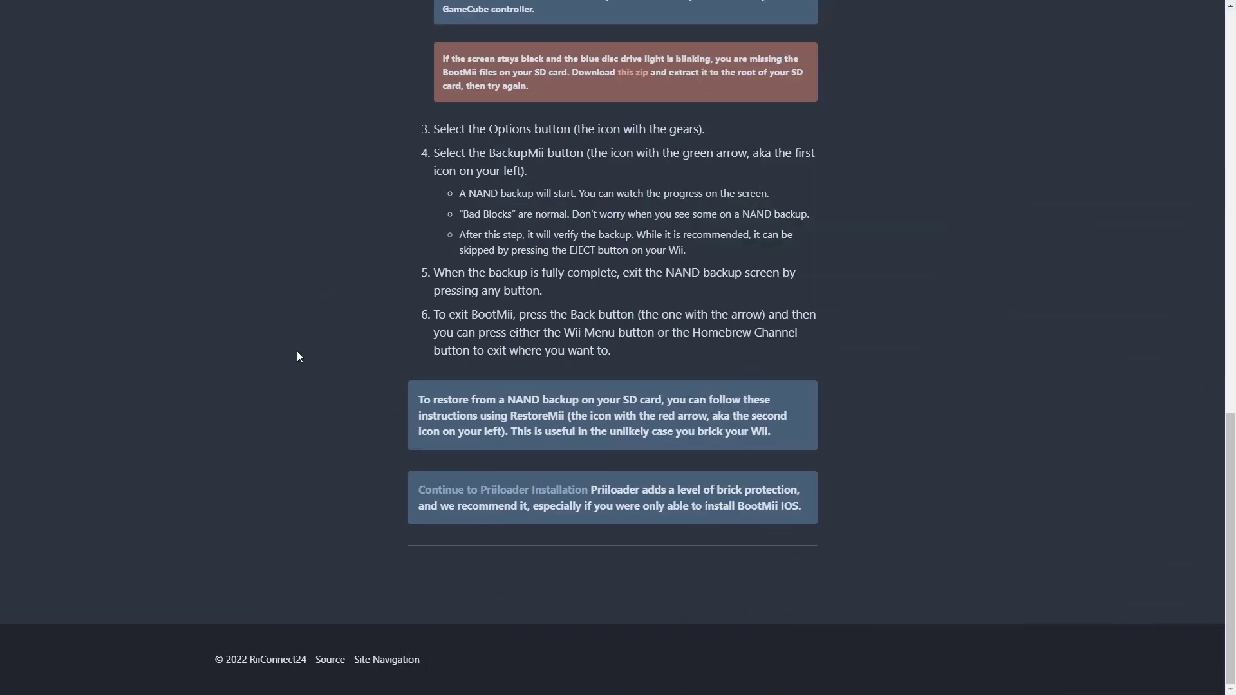
# Go to the Priiloader installation guide and scroll down through its instructions
pyautogui.click(465, 491)
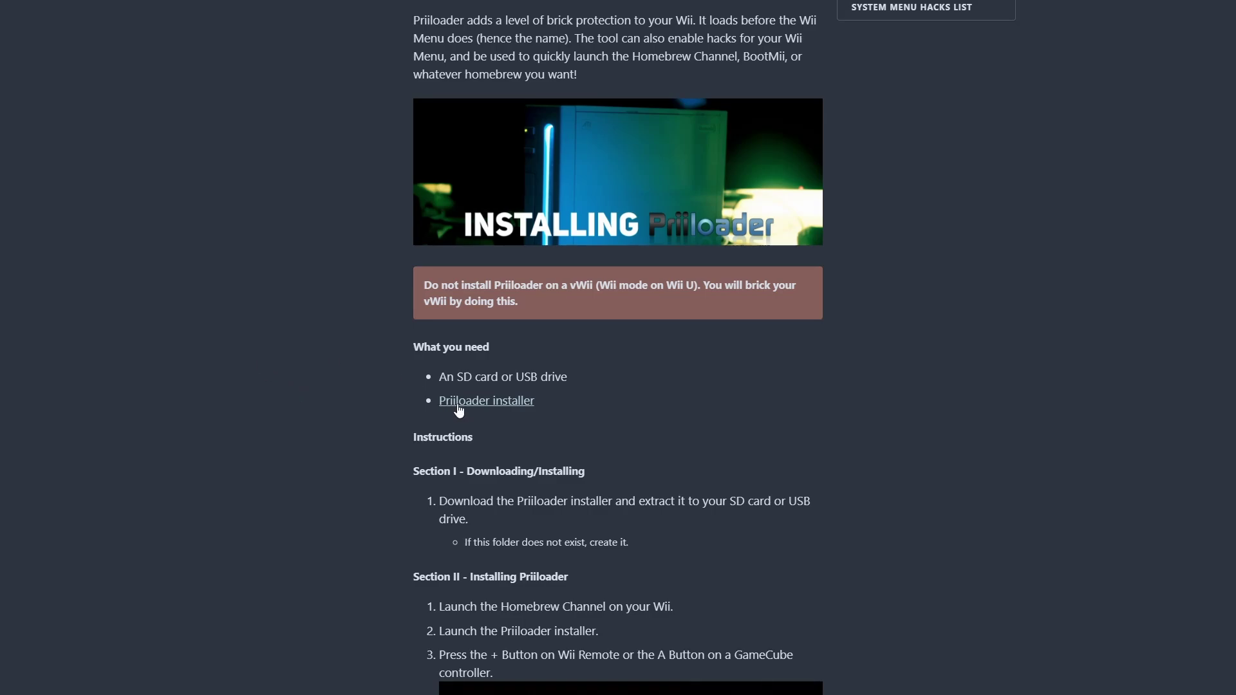
pyautogui.scroll(-1, 509, 390)
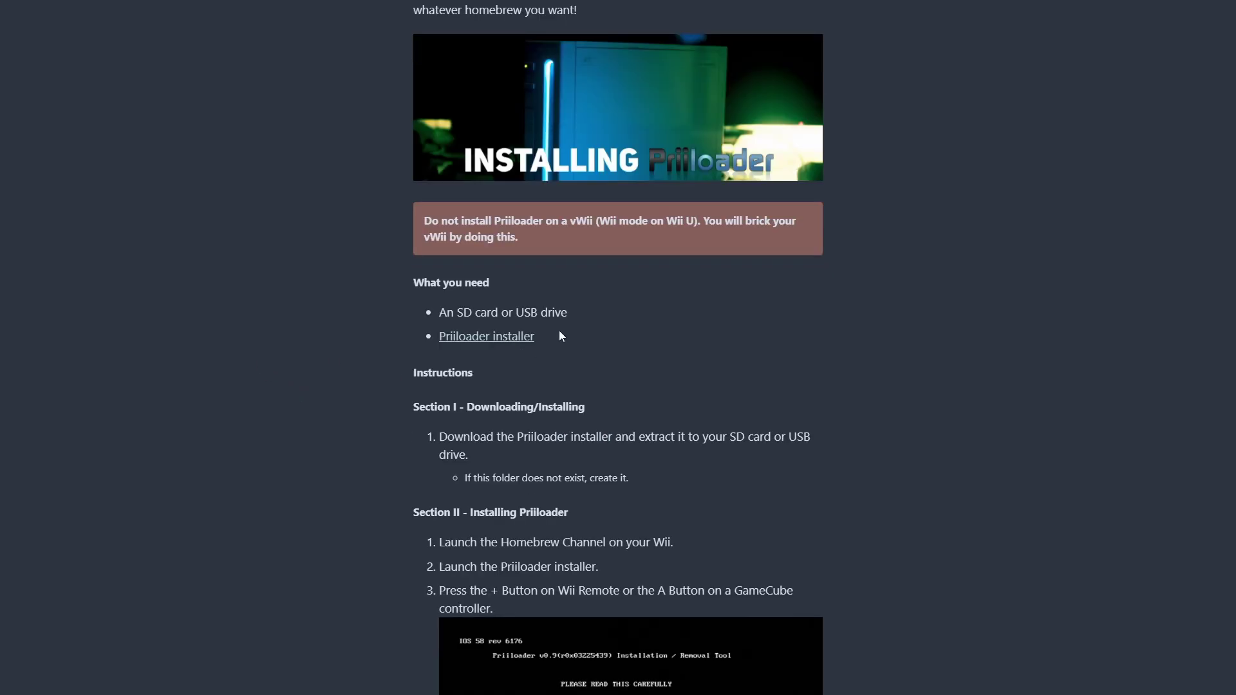
pyautogui.scroll(-20, 442, 358)
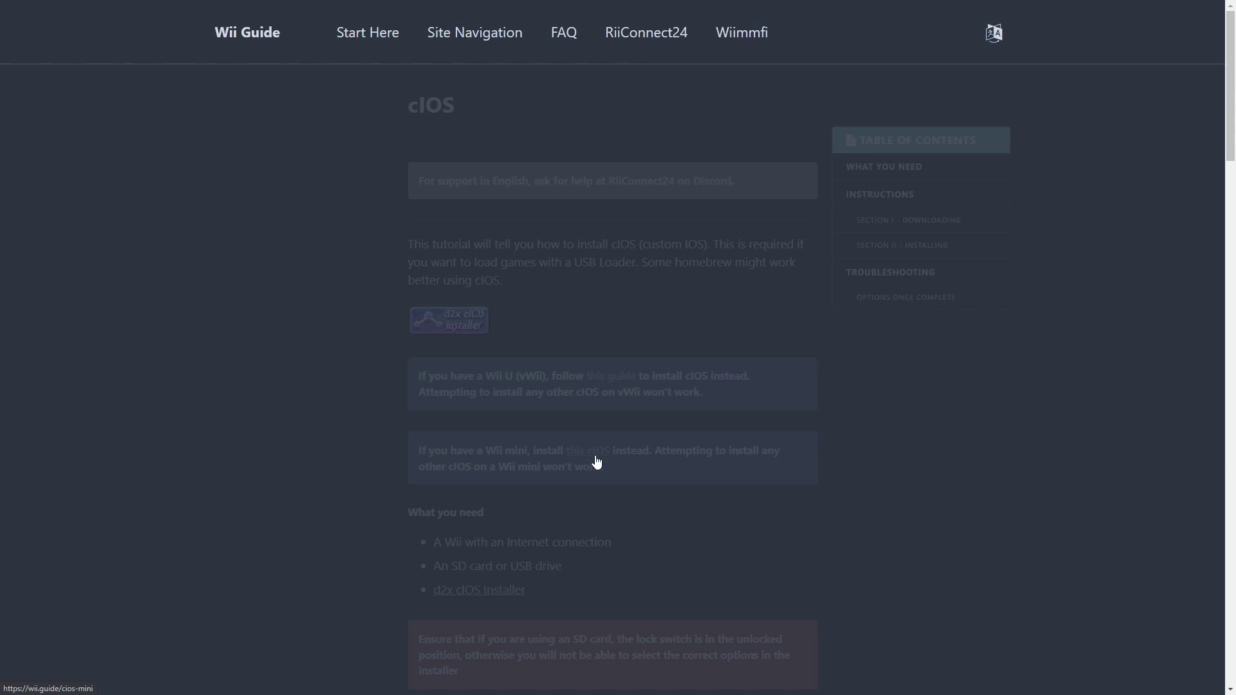
pyautogui.scroll(-4, 596, 462)
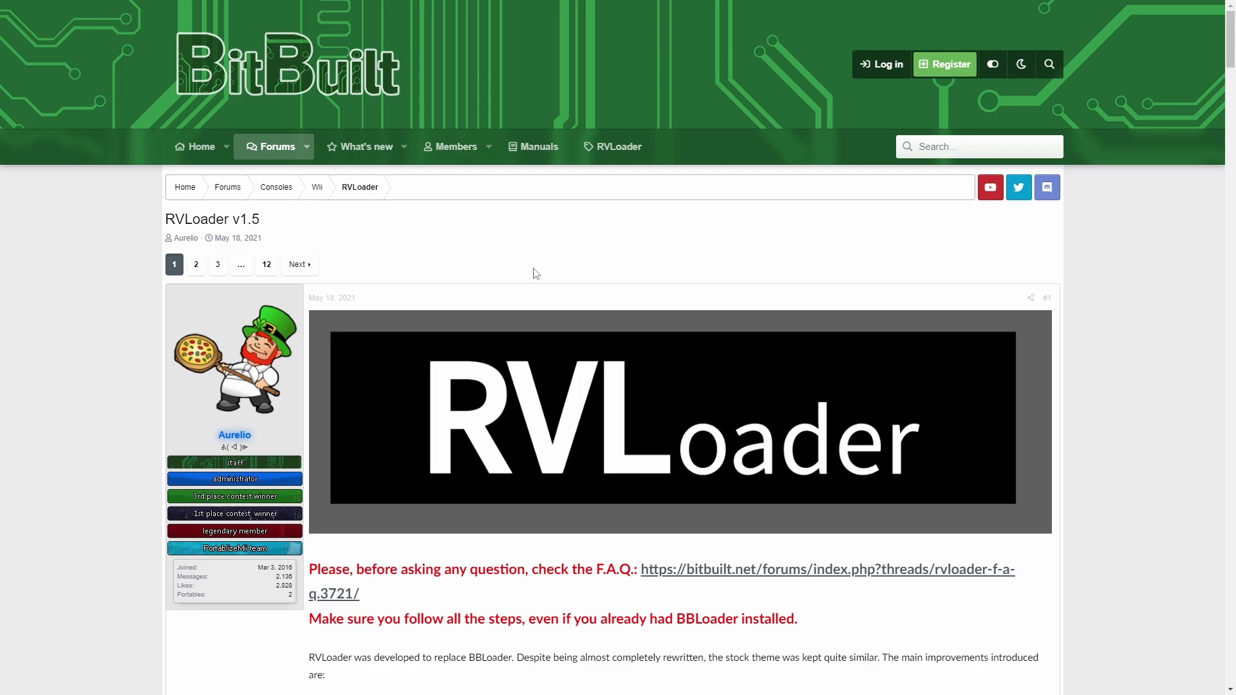
# Scroll through the RVLoader v1.5 thread to read its installation steps
pyautogui.scroll(-2, 421, 163)
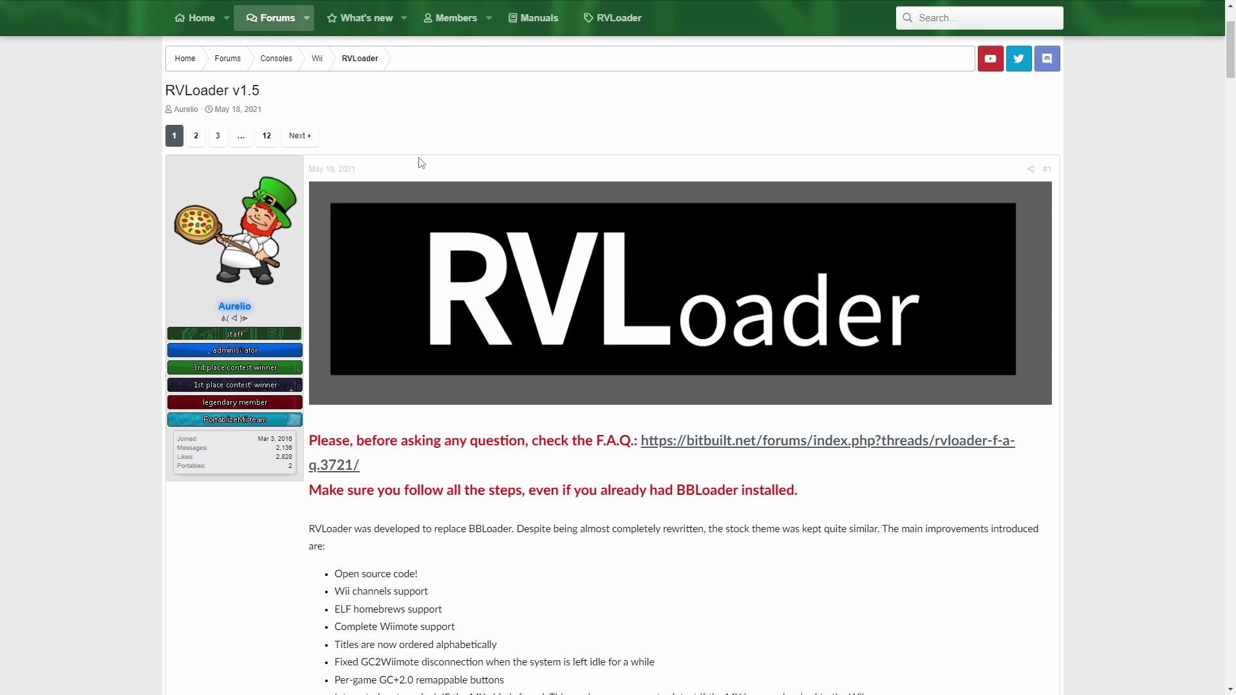
pyautogui.scroll(-20, 421, 162)
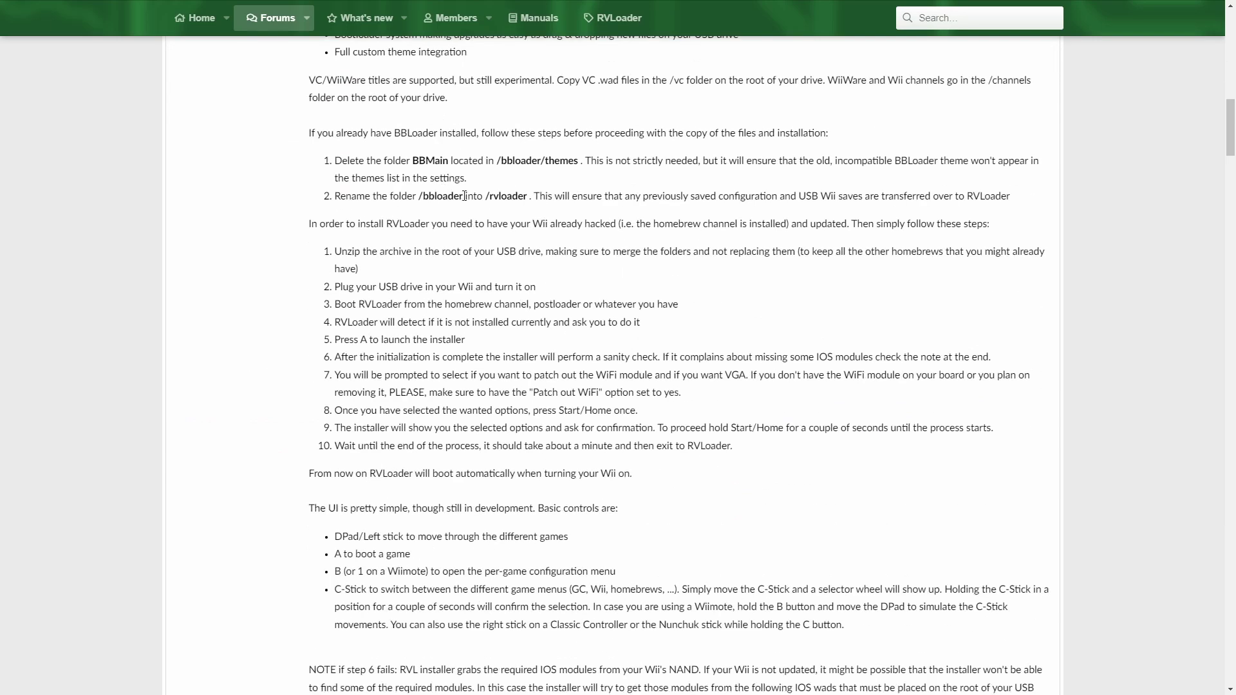
pyautogui.scroll(4, 497, 211)
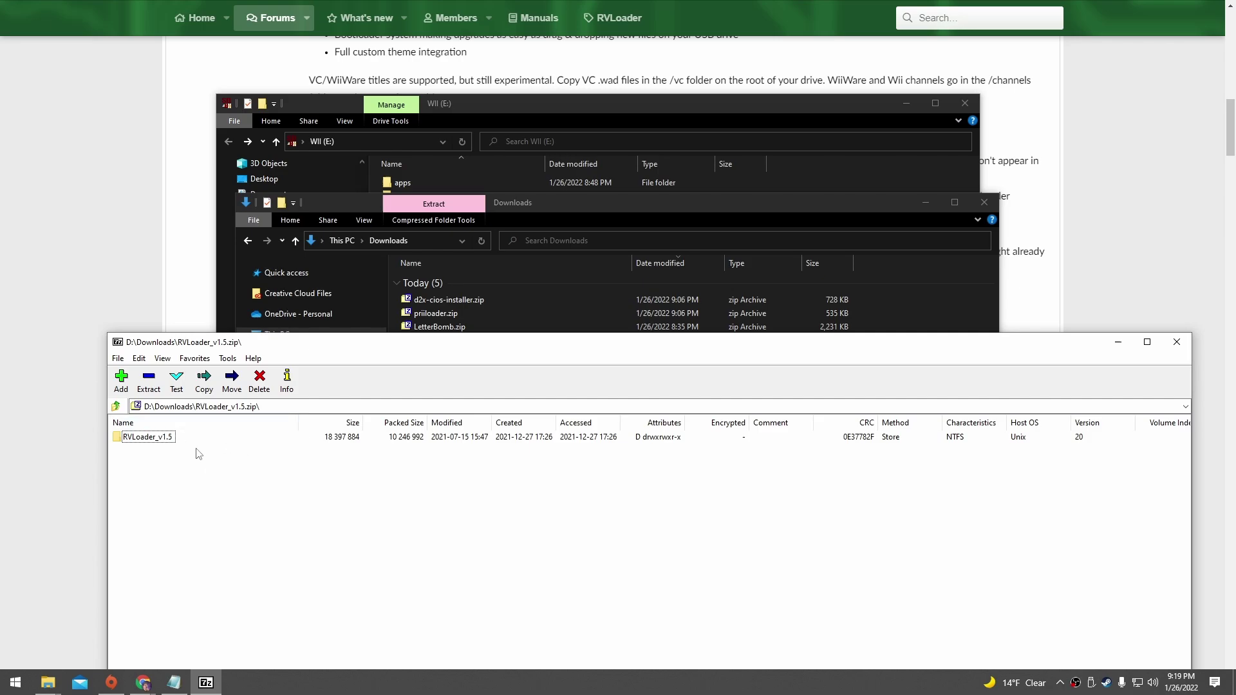
# Copy all seven RVLoader_v1.5 items to the WII (E:) root and check the apps folder
pyautogui.doubleClick(143, 439)
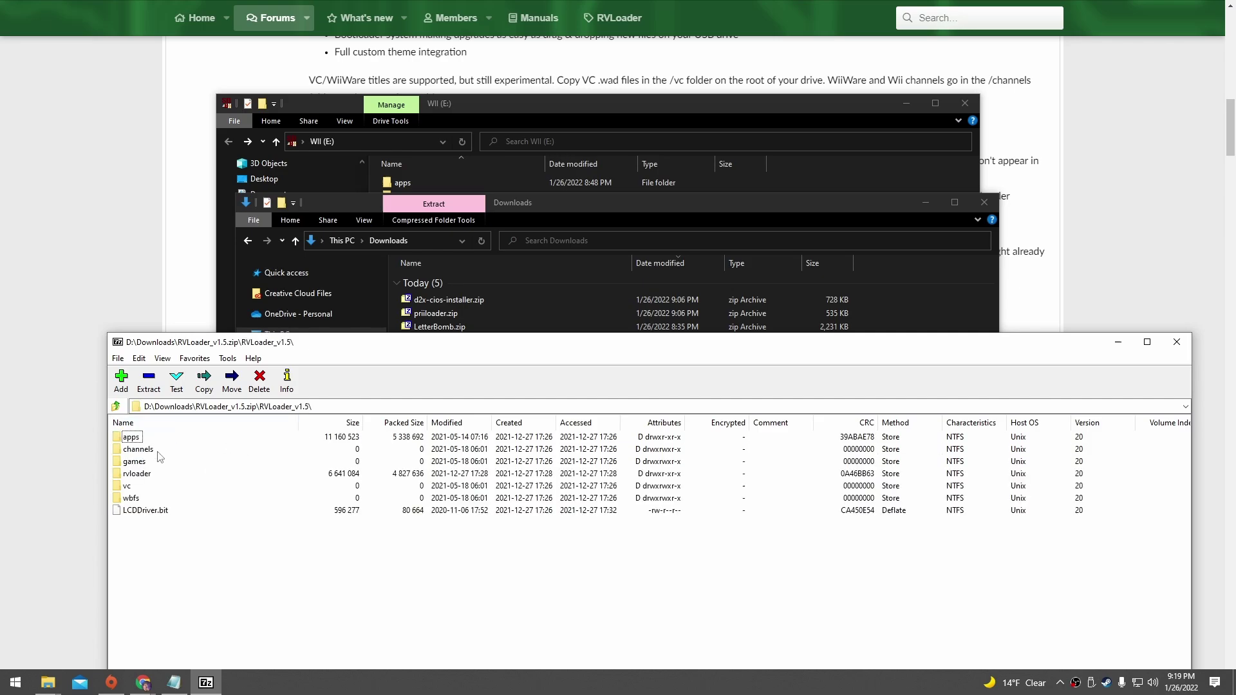
pyautogui.hotkey('ctrl', 'a')
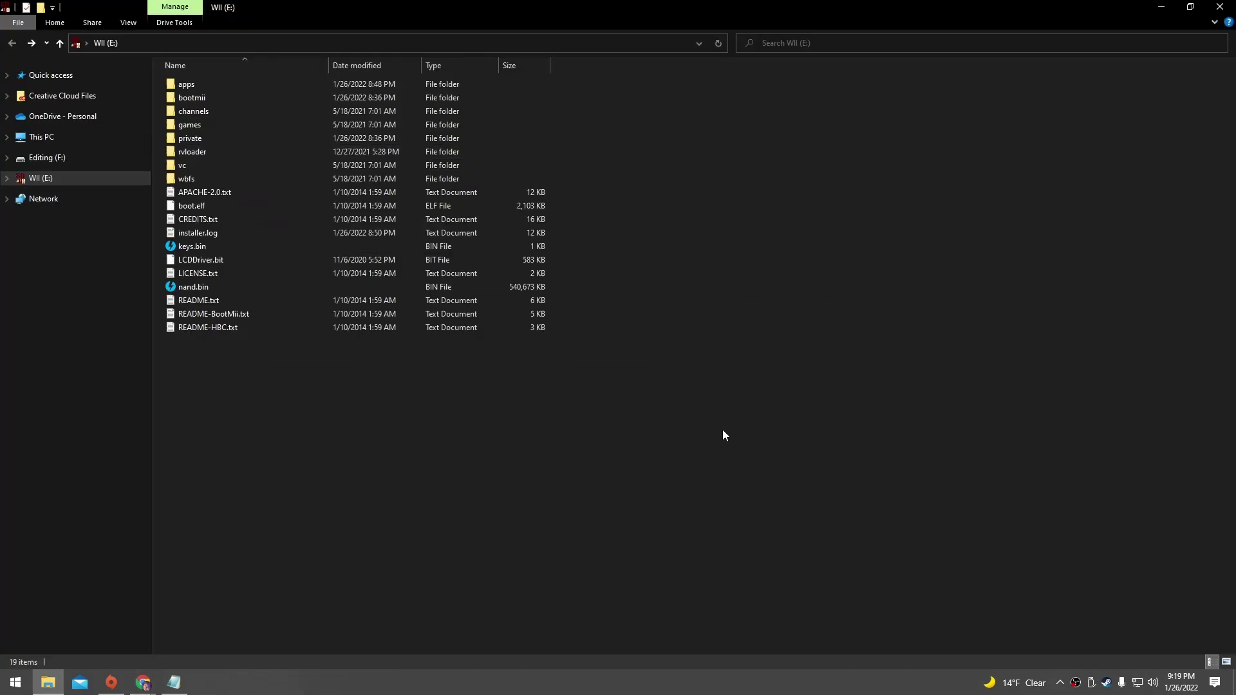
pyautogui.doubleClick(186, 84)
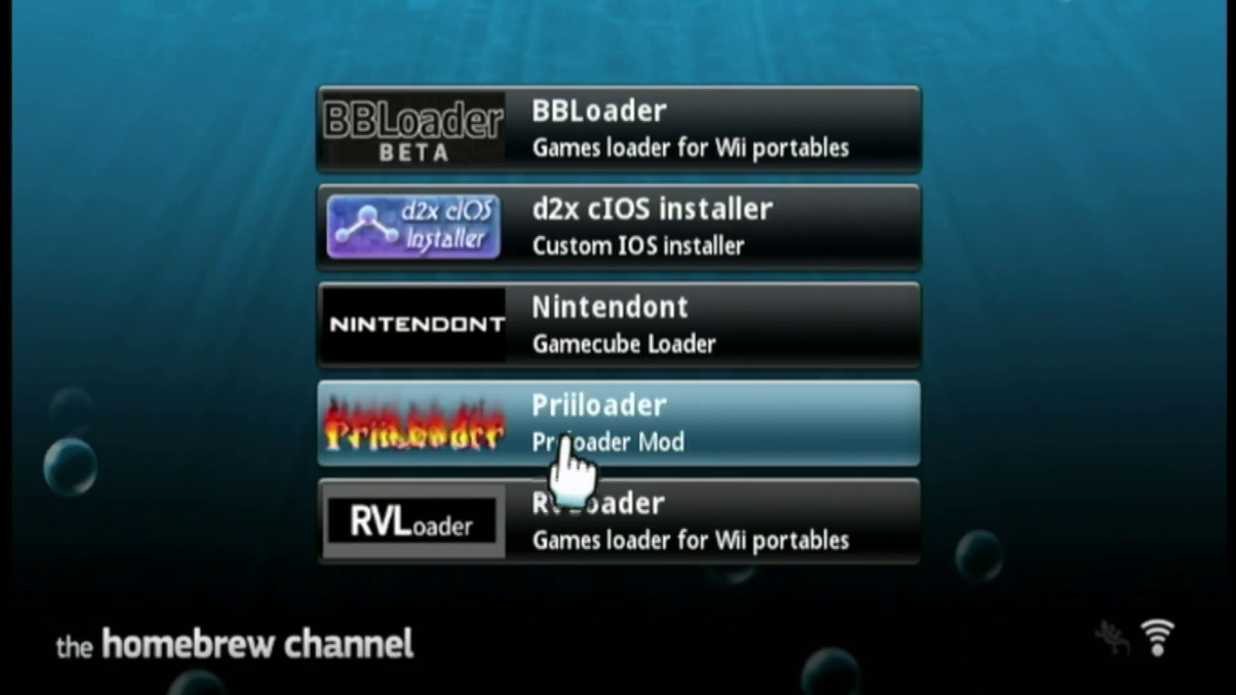
# Load the Priiloader installer, install Priiloader v0.9.1, and exit once it reports done
pyautogui.click(536, 425)
pyautogui.click(647, 596)
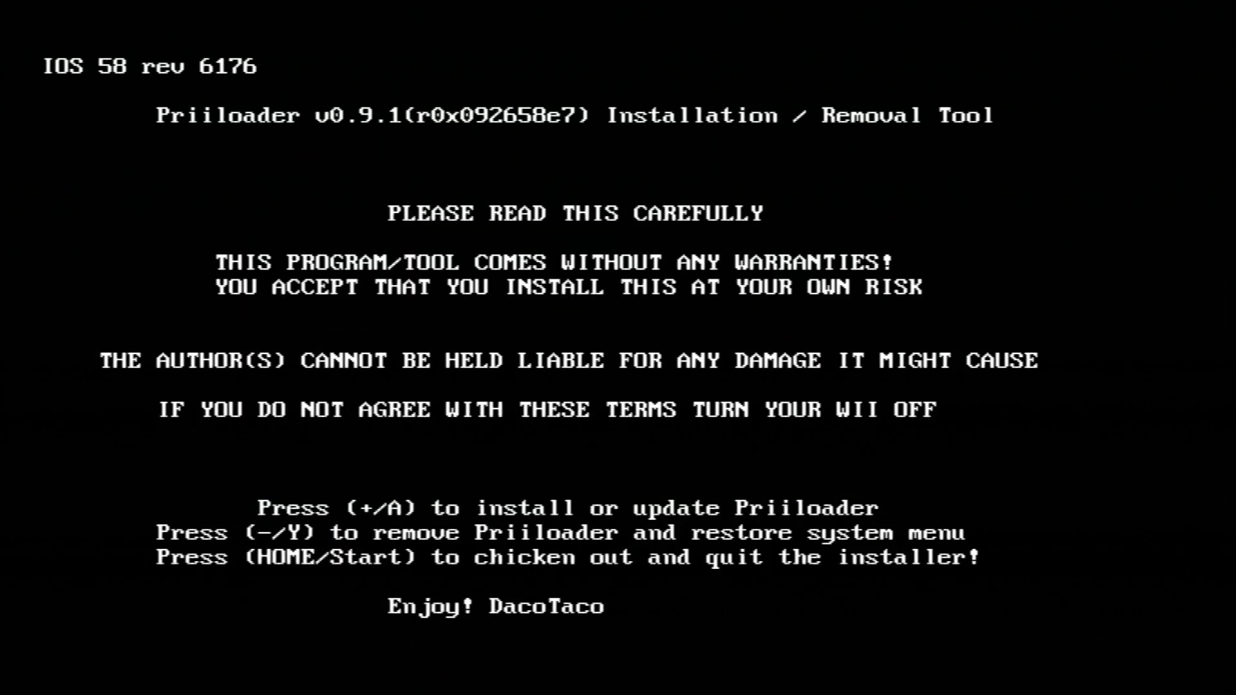
pyautogui.press('a')
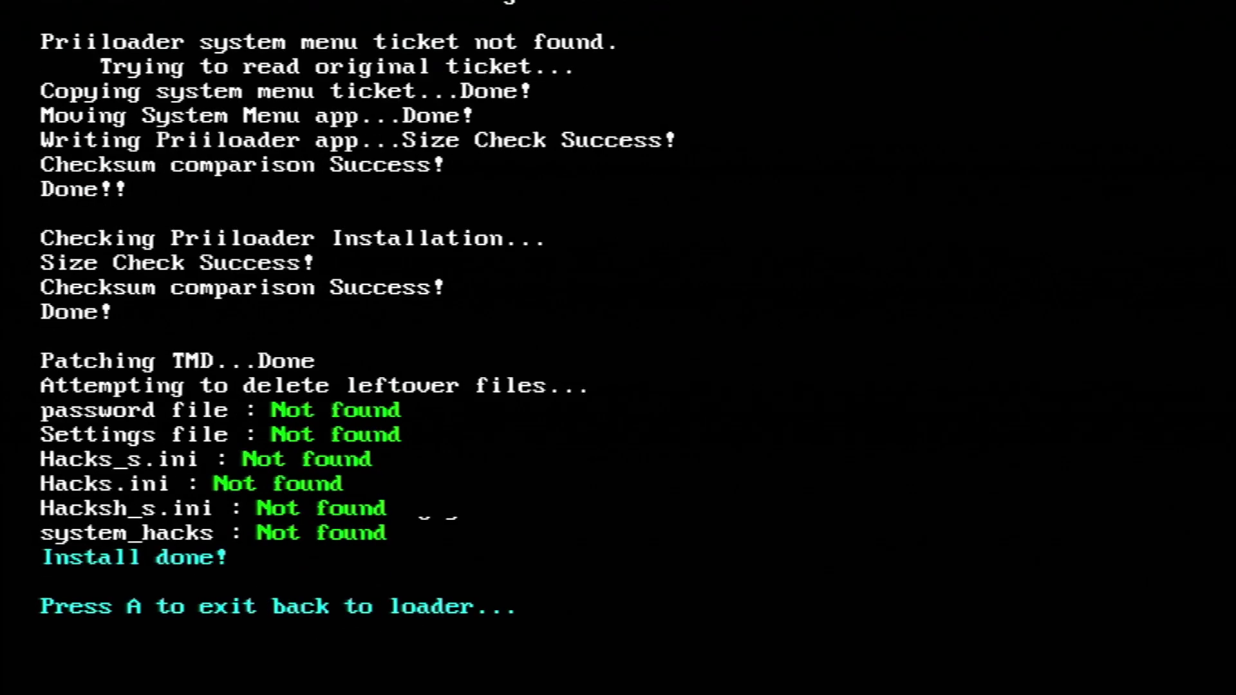
pyautogui.press('a')
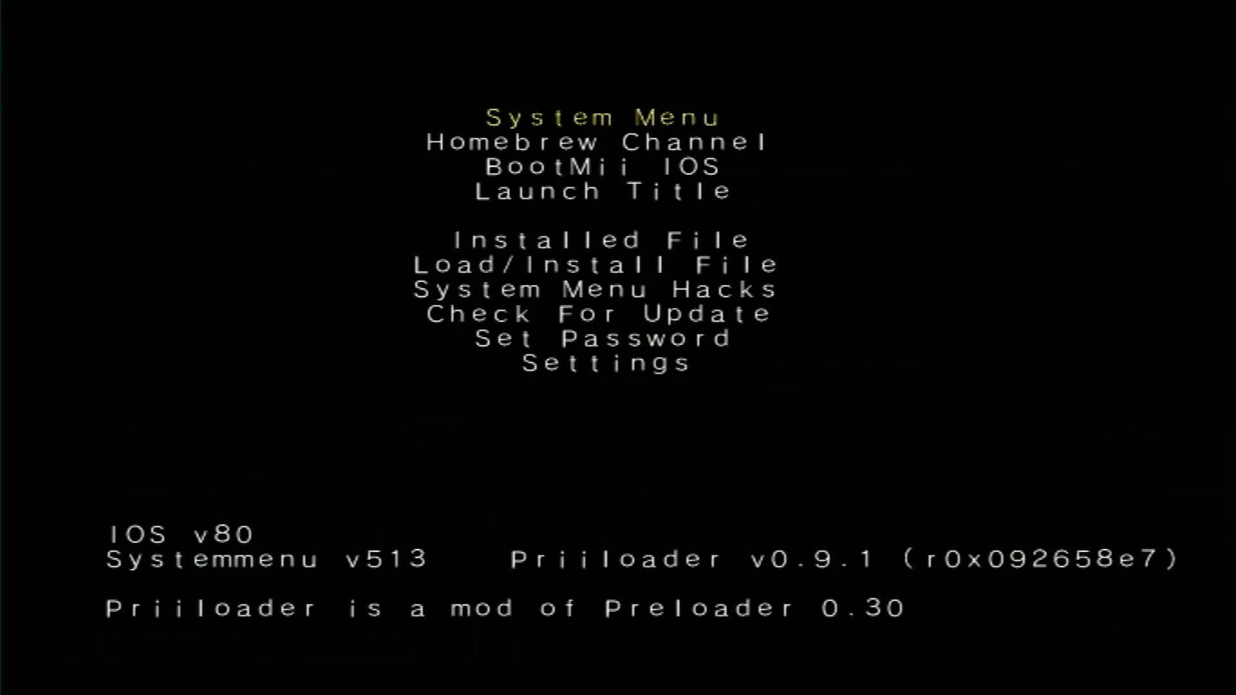
# Enable Block Disc Updates, Block Online Updates, Region Free EVERYTHING and the 480p graphics fix
pyautogui.press('Down')
pyautogui.press('Down')
pyautogui.press('Down')
pyautogui.press('Down')
pyautogui.press('Down')
pyautogui.press('Down')
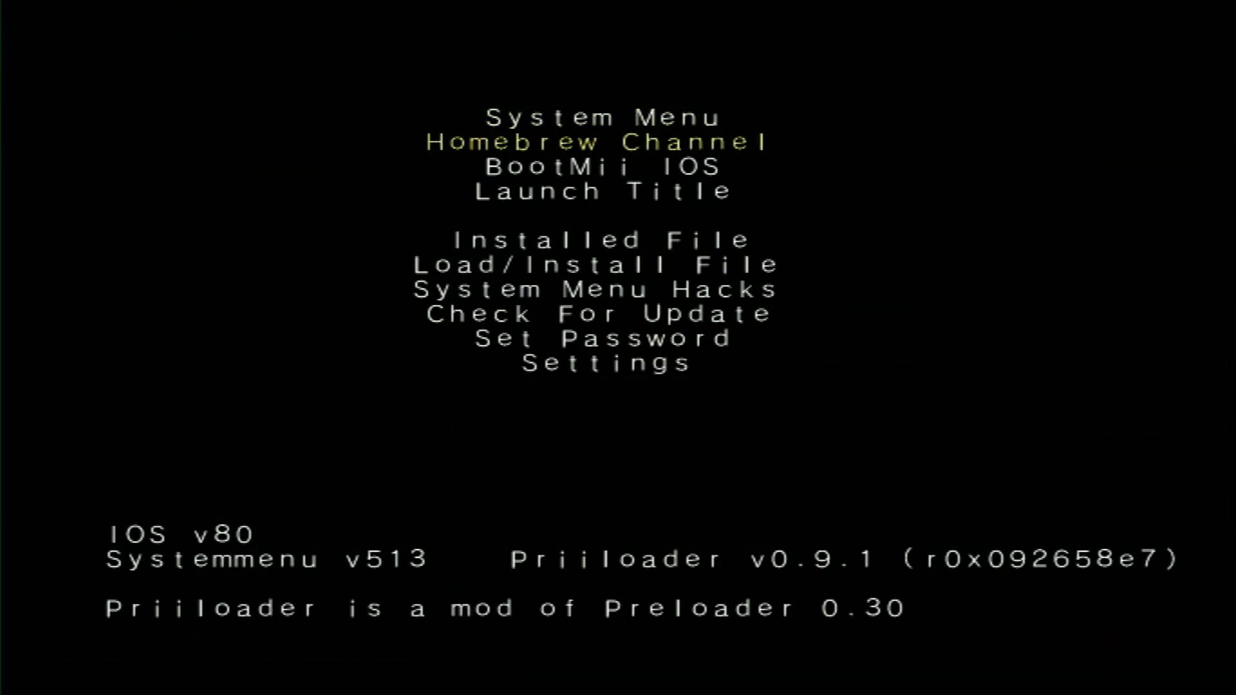
pyautogui.press('Return')
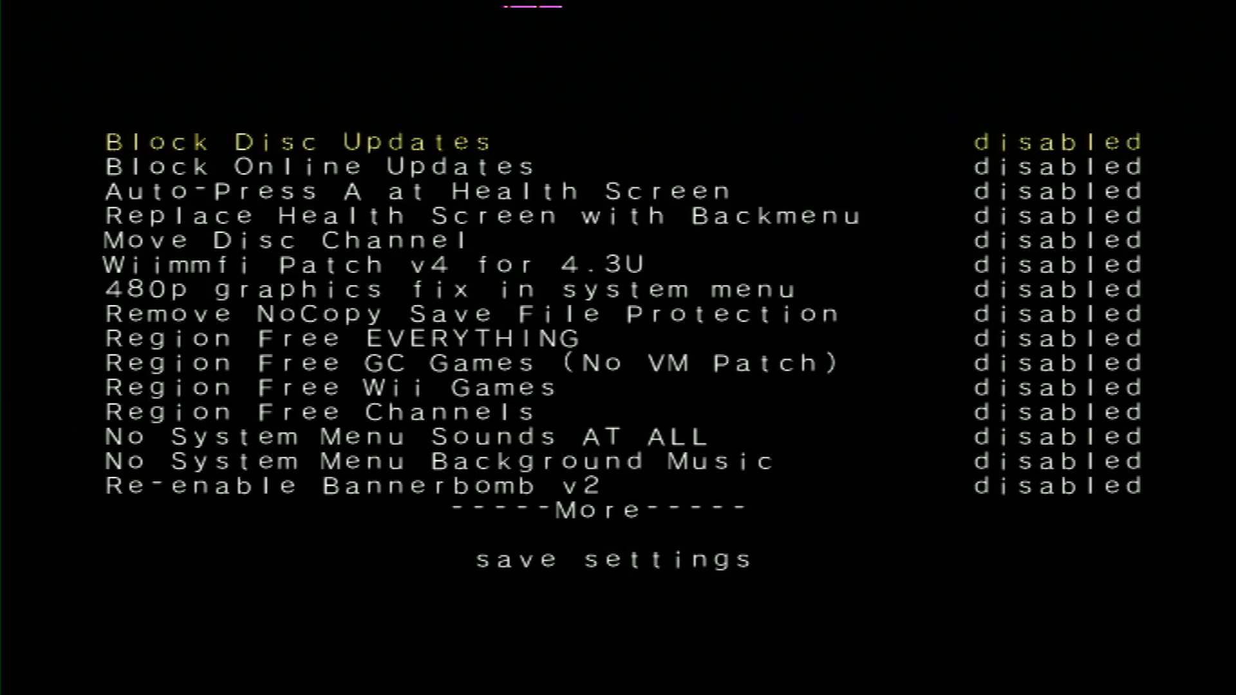
pyautogui.press('Return')
pyautogui.press('Down')
pyautogui.press('Return')
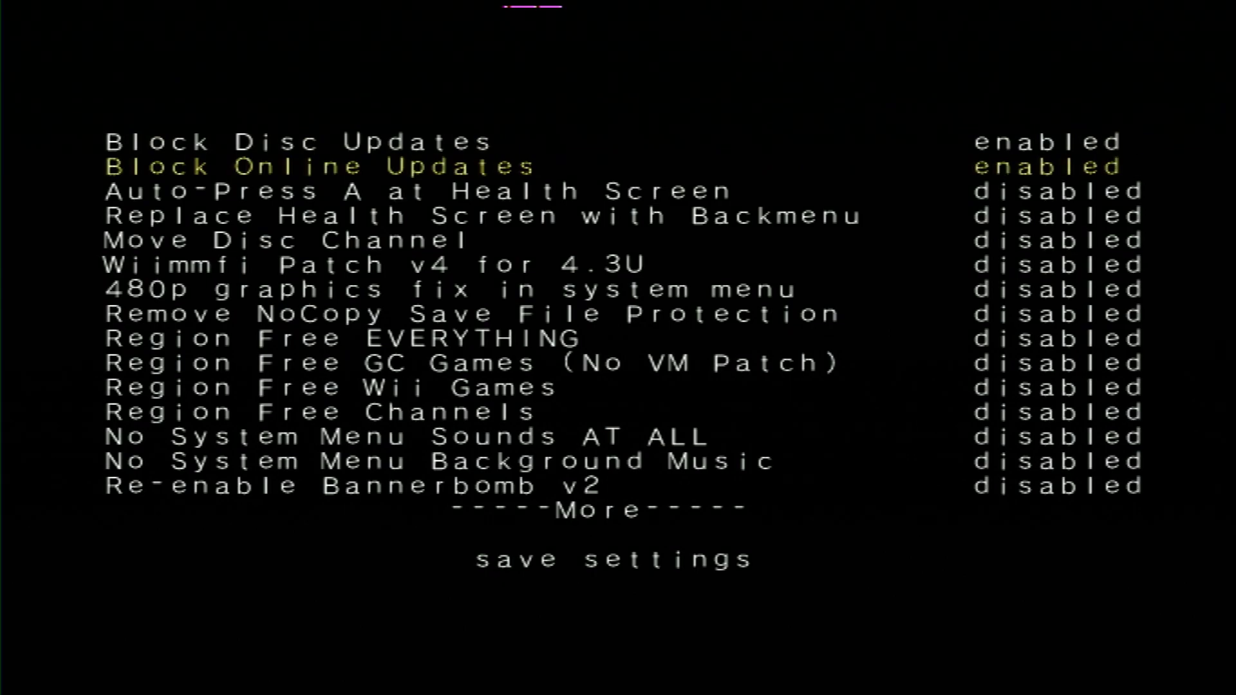
pyautogui.press('Down')
pyautogui.press('Down')
pyautogui.press('Down')
pyautogui.press('Down')
pyautogui.press('Down')
pyautogui.press('Down')
pyautogui.press('Down')
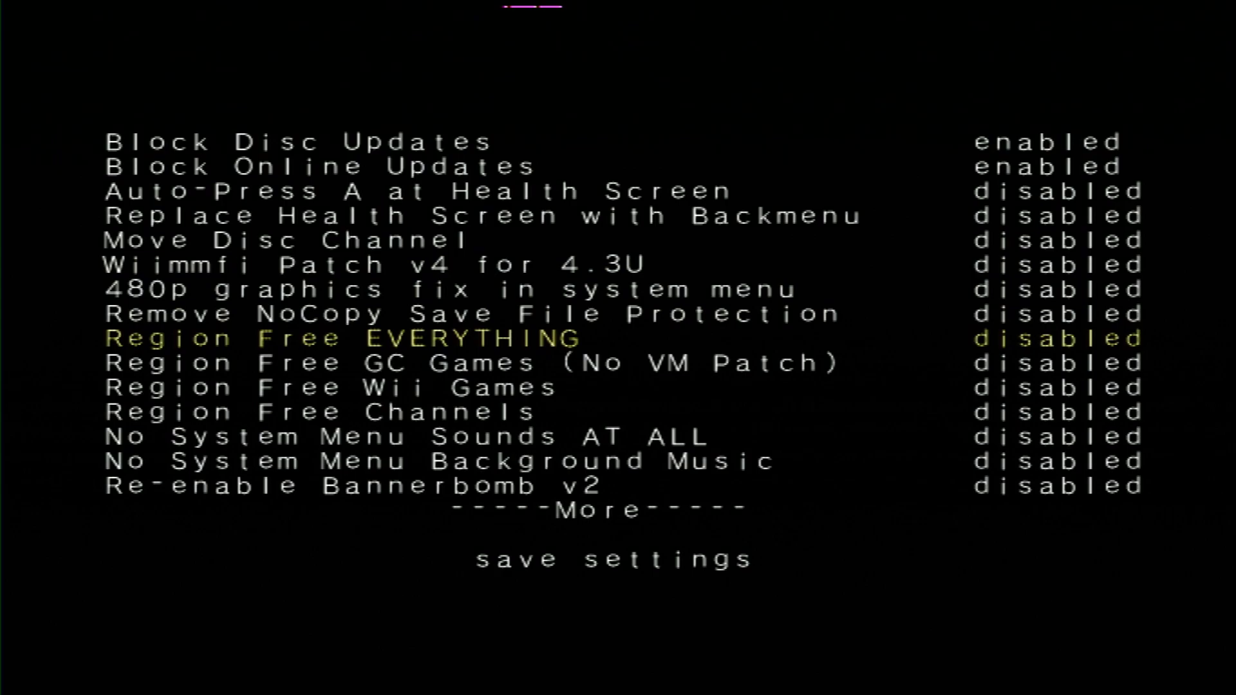
pyautogui.press('Return')
pyautogui.press('Up')
pyautogui.press('Up')
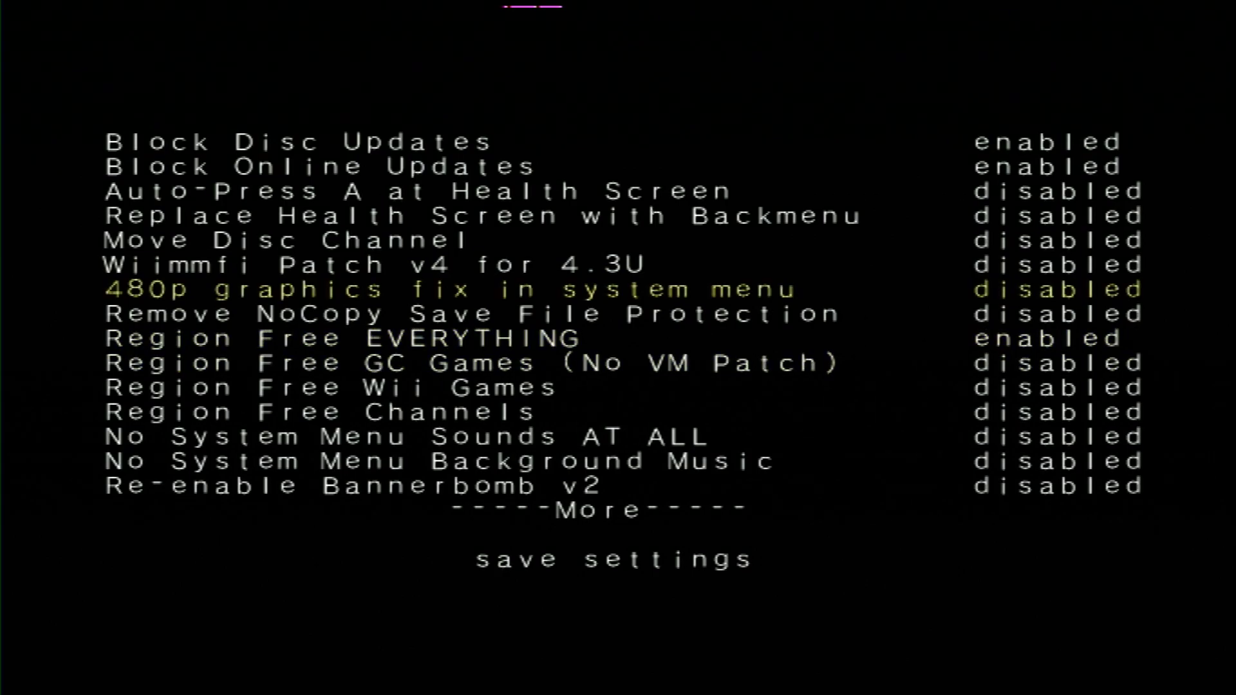
pyautogui.press('Return')
# Save the enabled Priiloader system menu hack settings
pyautogui.press('Down')
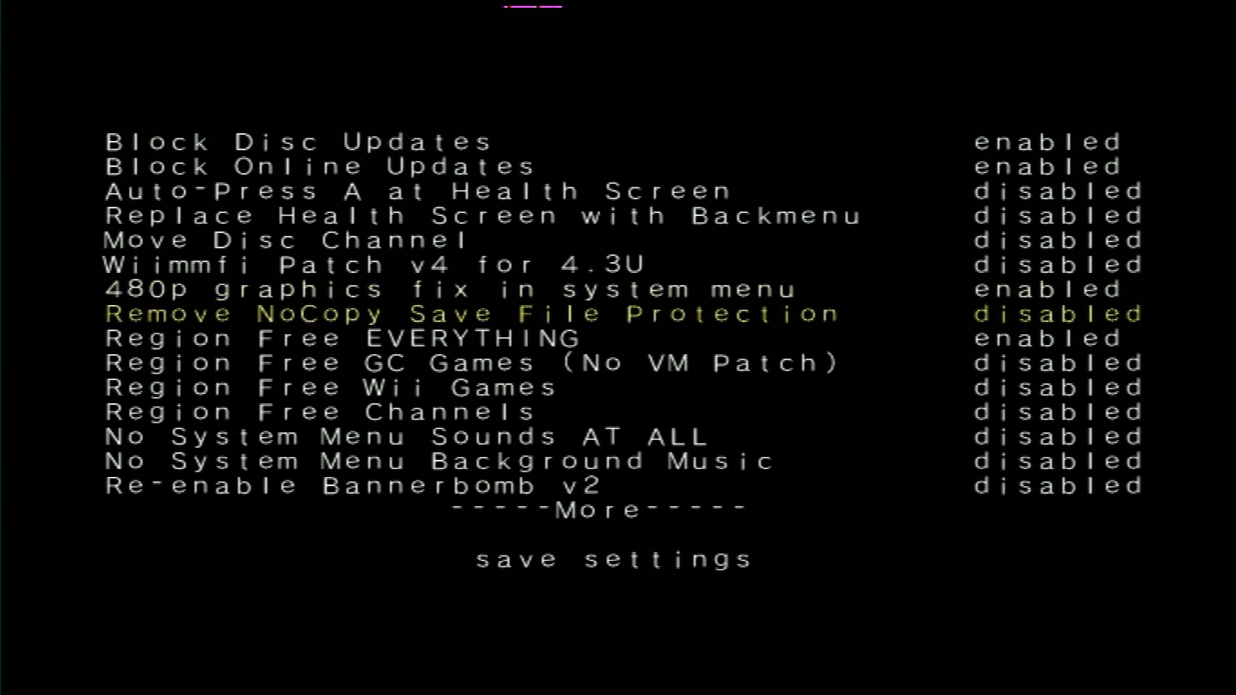
pyautogui.press('Down')
pyautogui.press('Down')
pyautogui.press('Down')
pyautogui.press('Down')
pyautogui.press('Down')
pyautogui.press('Down')
pyautogui.press('Down')
pyautogui.press('Down')
pyautogui.press('Down')
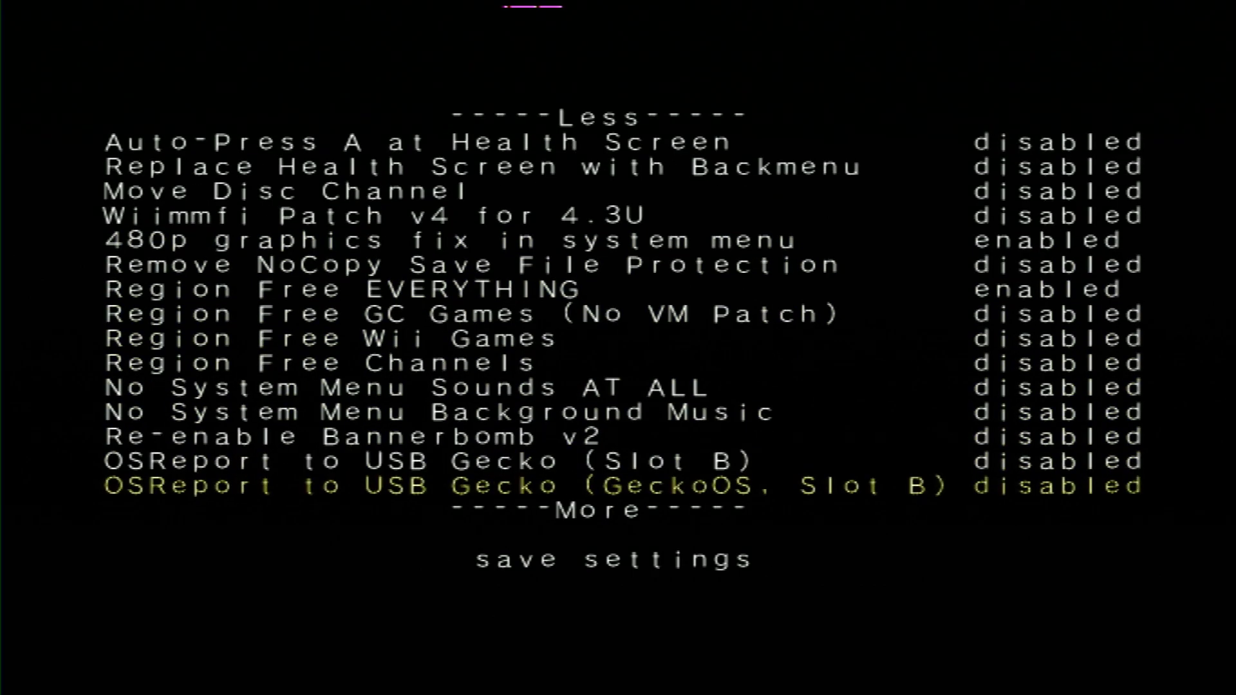
pyautogui.press('Down')
pyautogui.press('Down')
pyautogui.press('Down')
pyautogui.press('Down')
pyautogui.press('Down')
pyautogui.press('Down')
pyautogui.press('Return')
pyautogui.press('Escape')
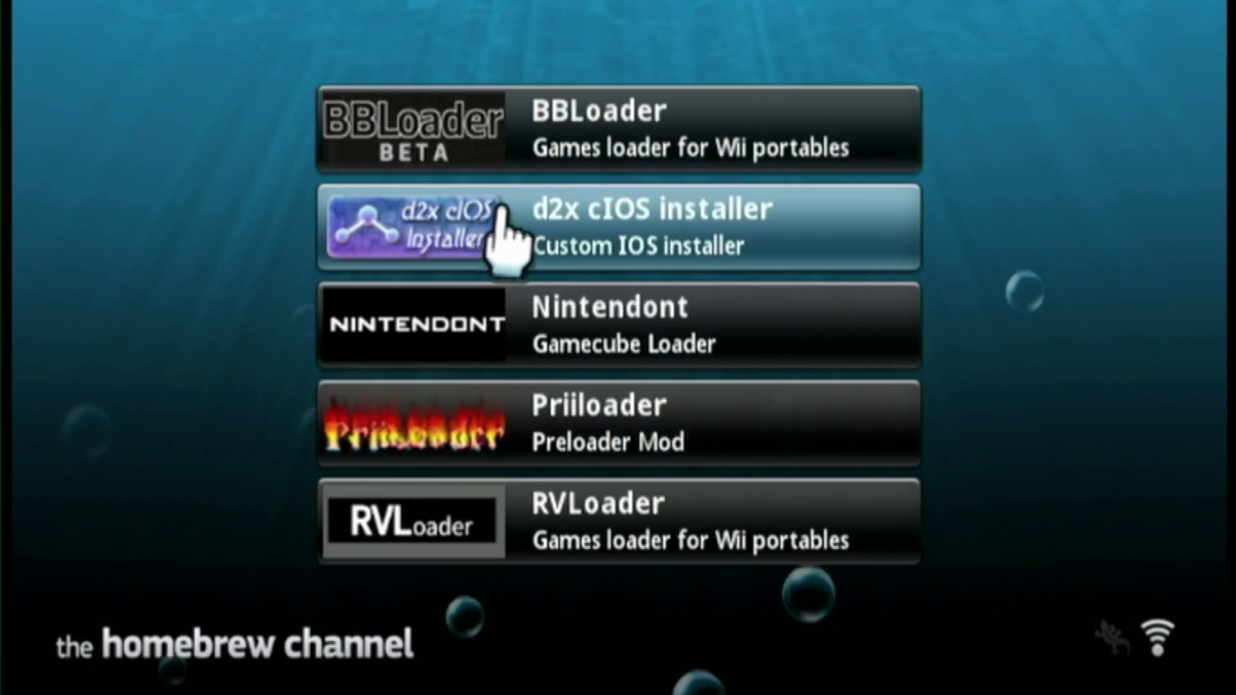
# Launch the d2x cIOS Installer and set v10 beta52, base 57, revision 65535
pyautogui.click(525, 216)
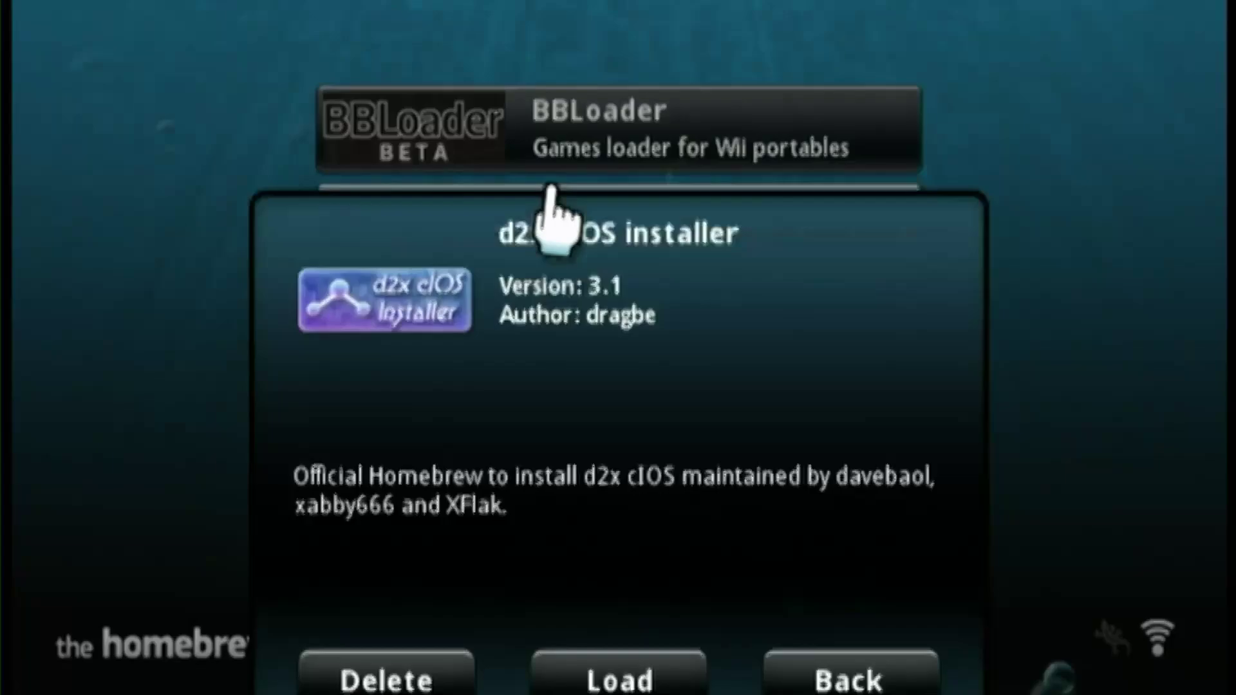
pyautogui.press('Escape')
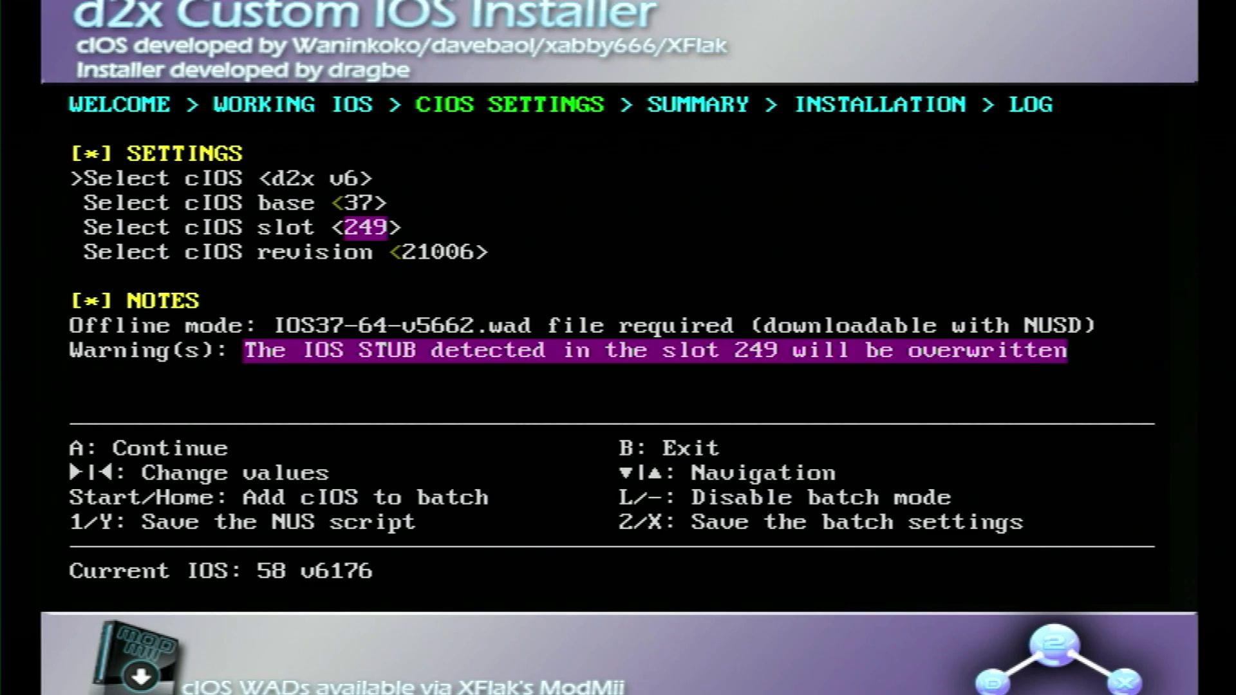
pyautogui.press('Right')
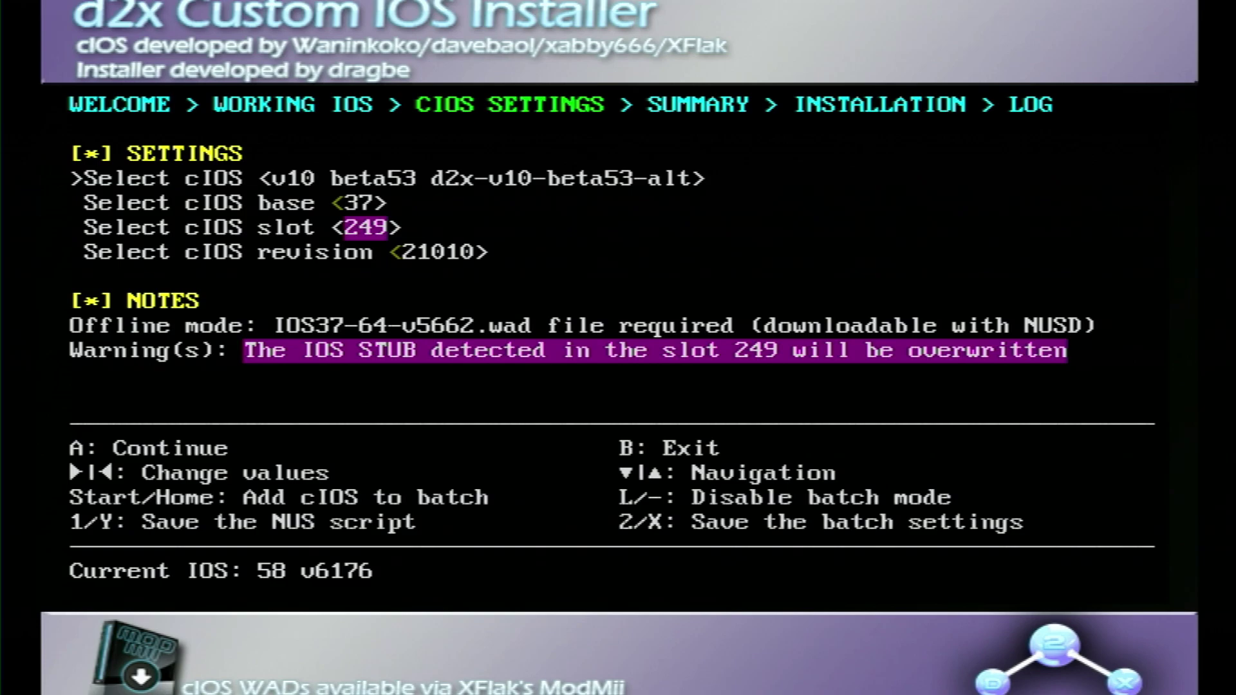
pyautogui.press('Right')
pyautogui.press('Down')
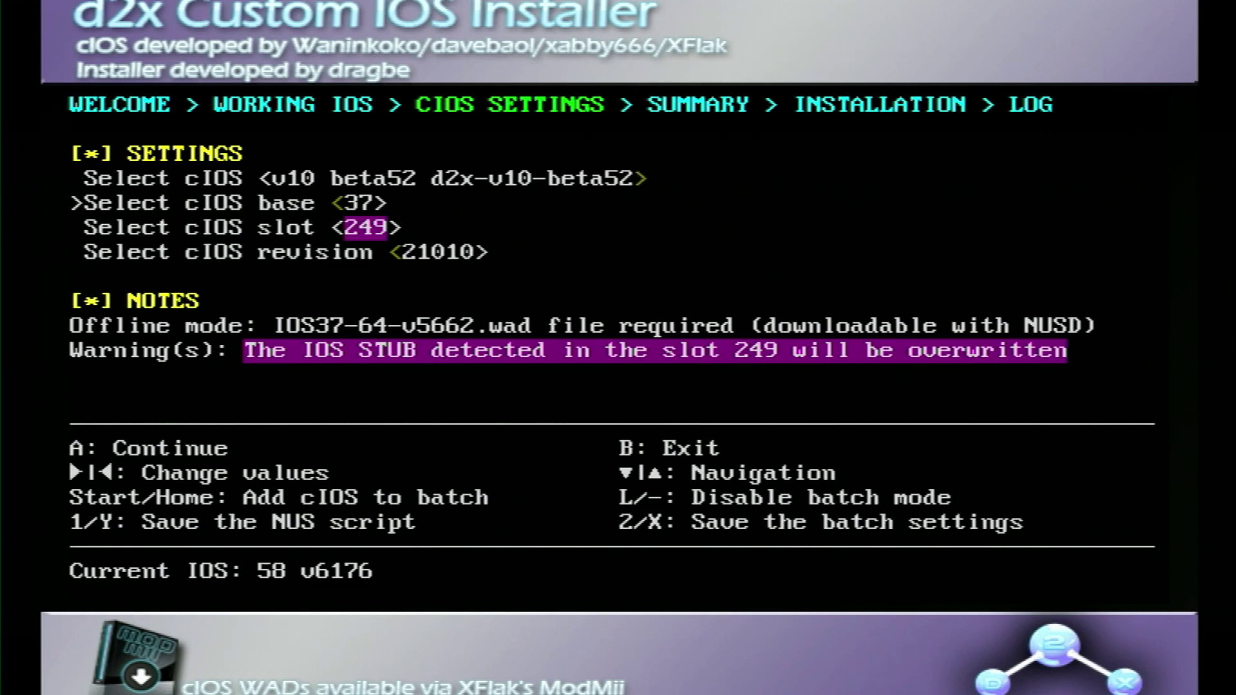
pyautogui.press('Right')
pyautogui.press('Right')
pyautogui.press('Right')
pyautogui.press('Right')
pyautogui.press('Right')
pyautogui.press('Down')
pyautogui.press('Down')
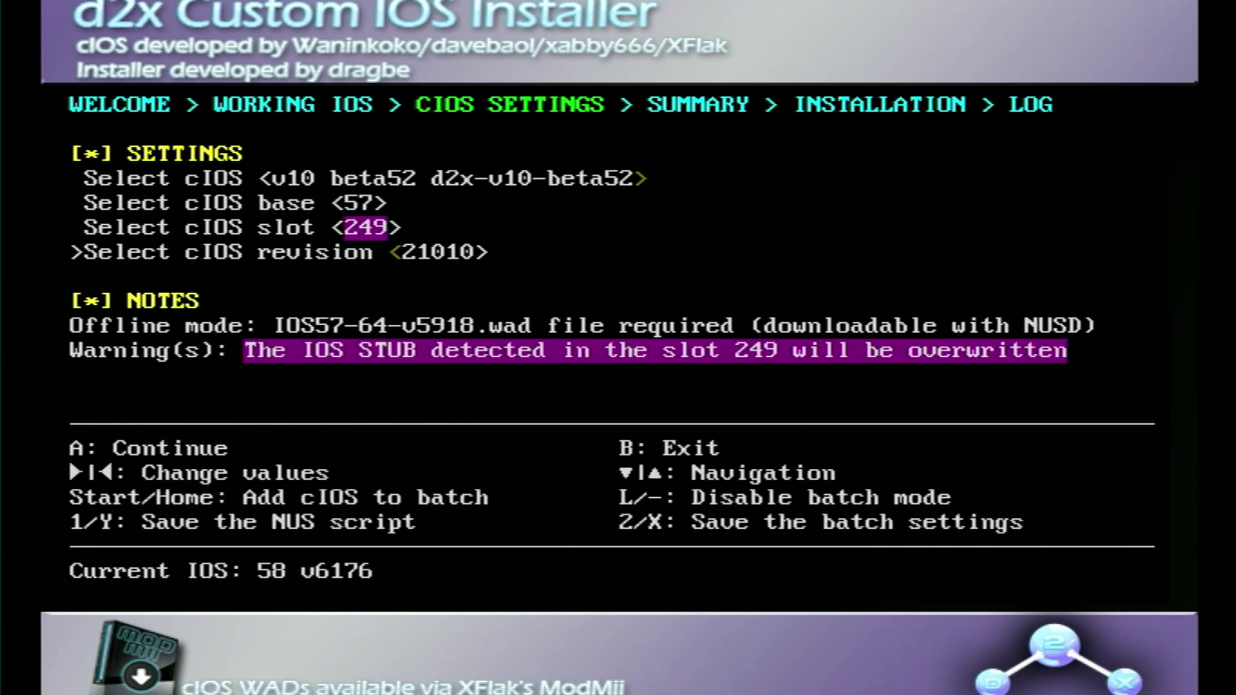
pyautogui.press('Right')
pyautogui.press('Right')
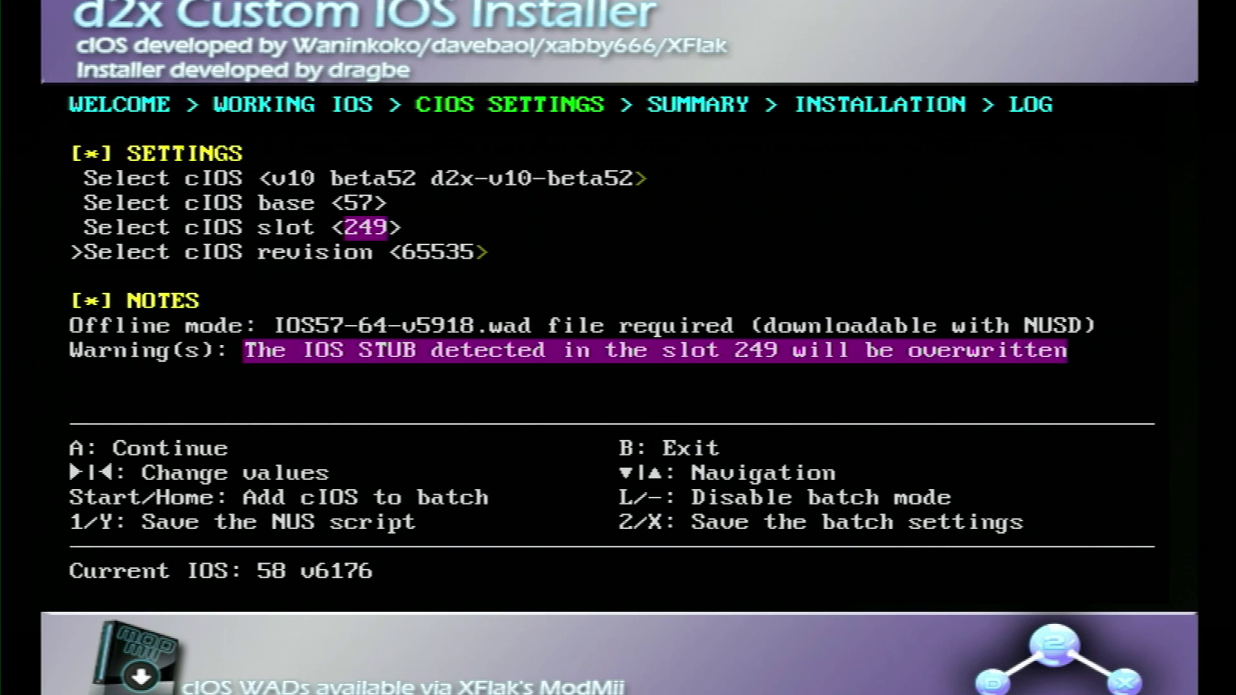
# Install the cIOS into slot 249 and return to the cIOS settings
pyautogui.press('a')
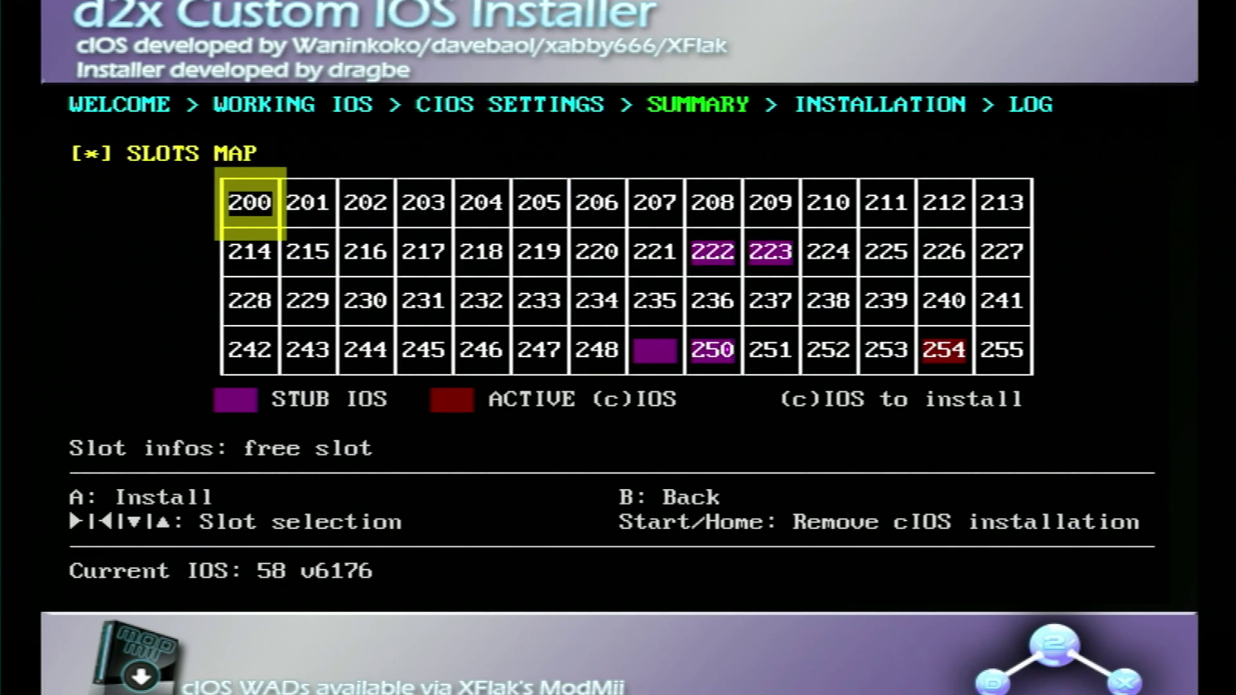
pyautogui.press('a')
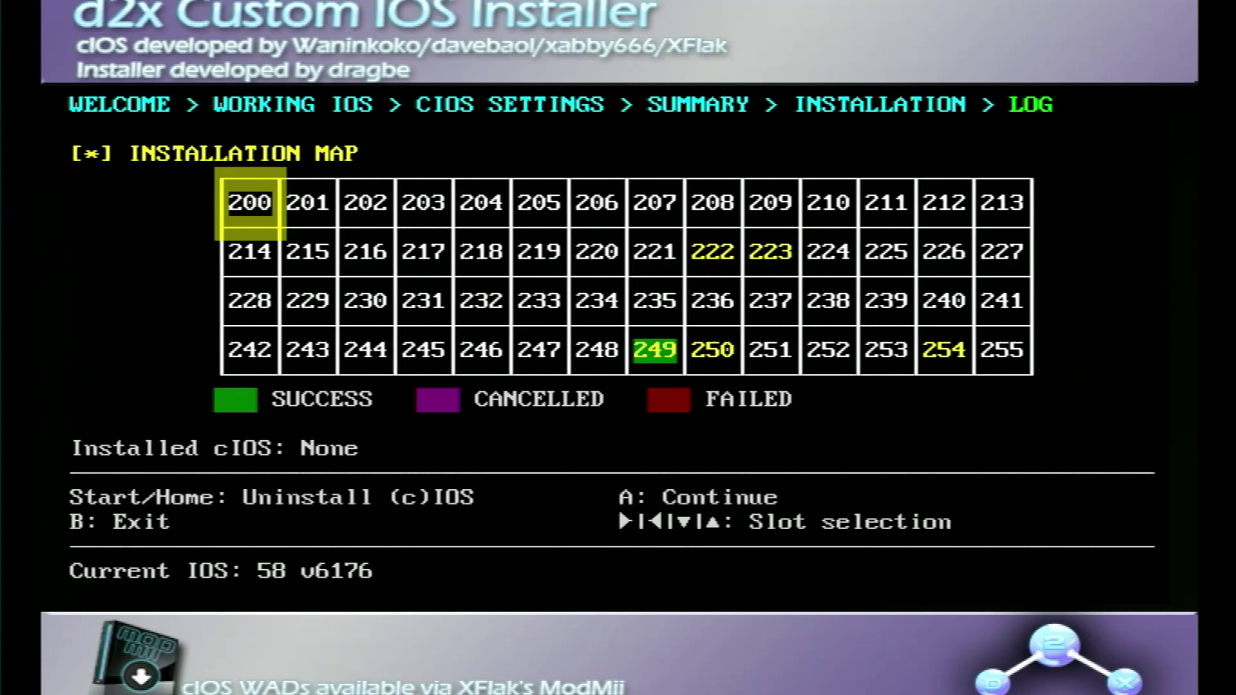
pyautogui.press('a')
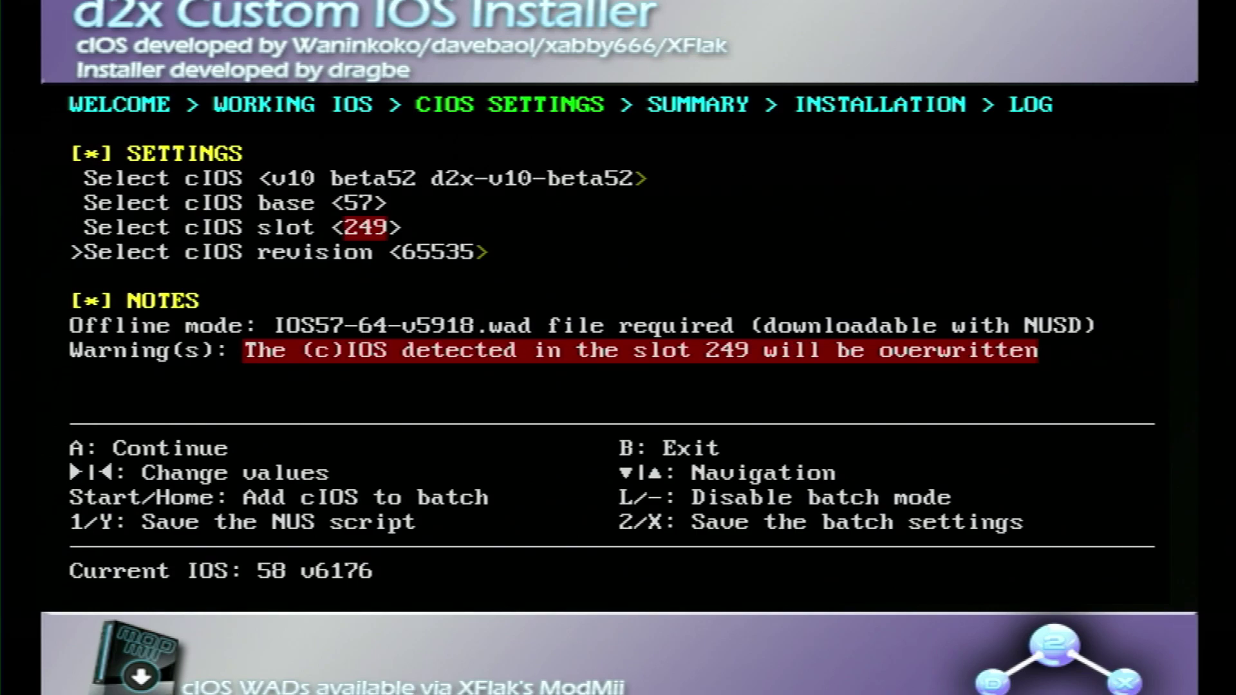
# Install a base 56 cIOS into slot 250 and leave the install log
pyautogui.press('Up')
pyautogui.press('Up')
pyautogui.press('Left')
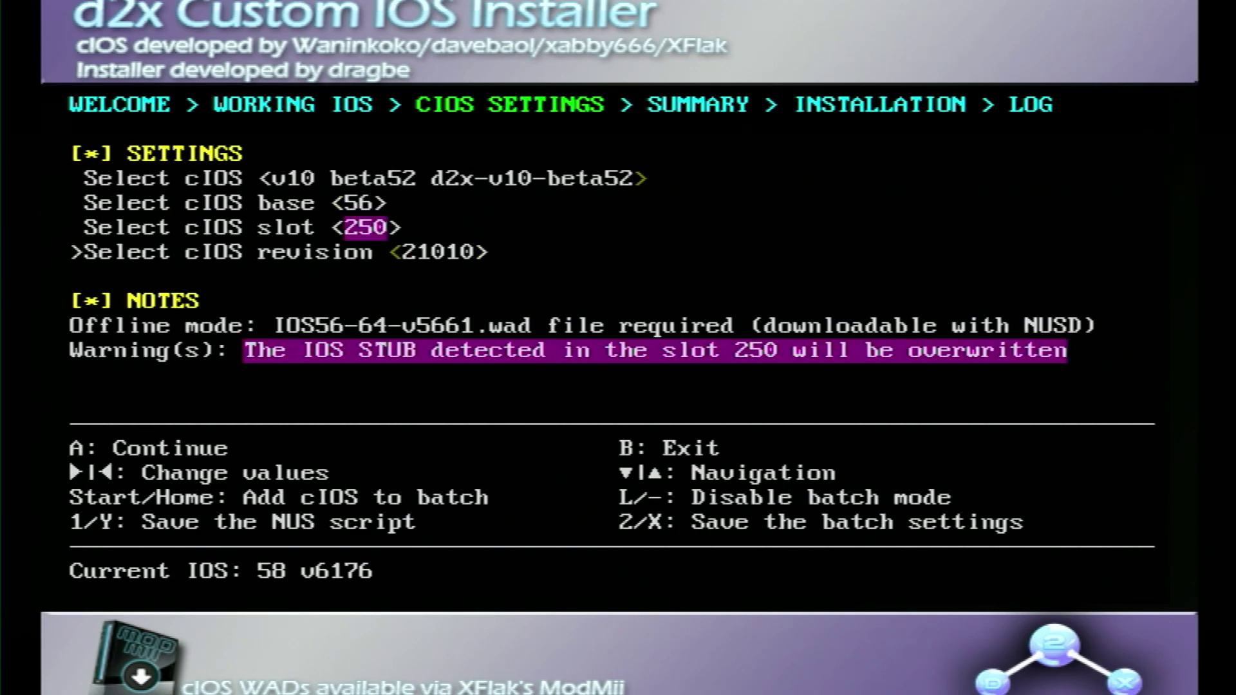
pyautogui.press('Return')
pyautogui.press('Return')
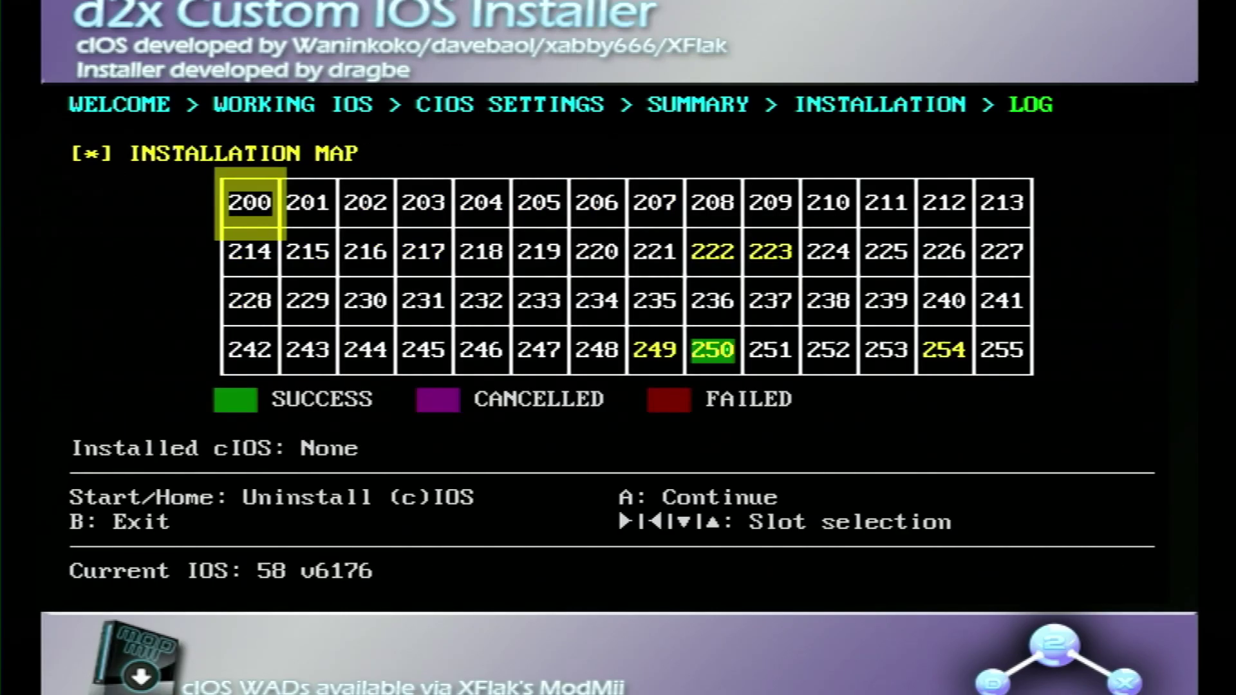
pyautogui.press('Return')
# Install v10 beta52 on base 38 into slot 251, then quit to the Wii Menu
pyautogui.press('Up')
pyautogui.press('Up')
pyautogui.press('Right')
pyautogui.press('Return')
pyautogui.press('Return')
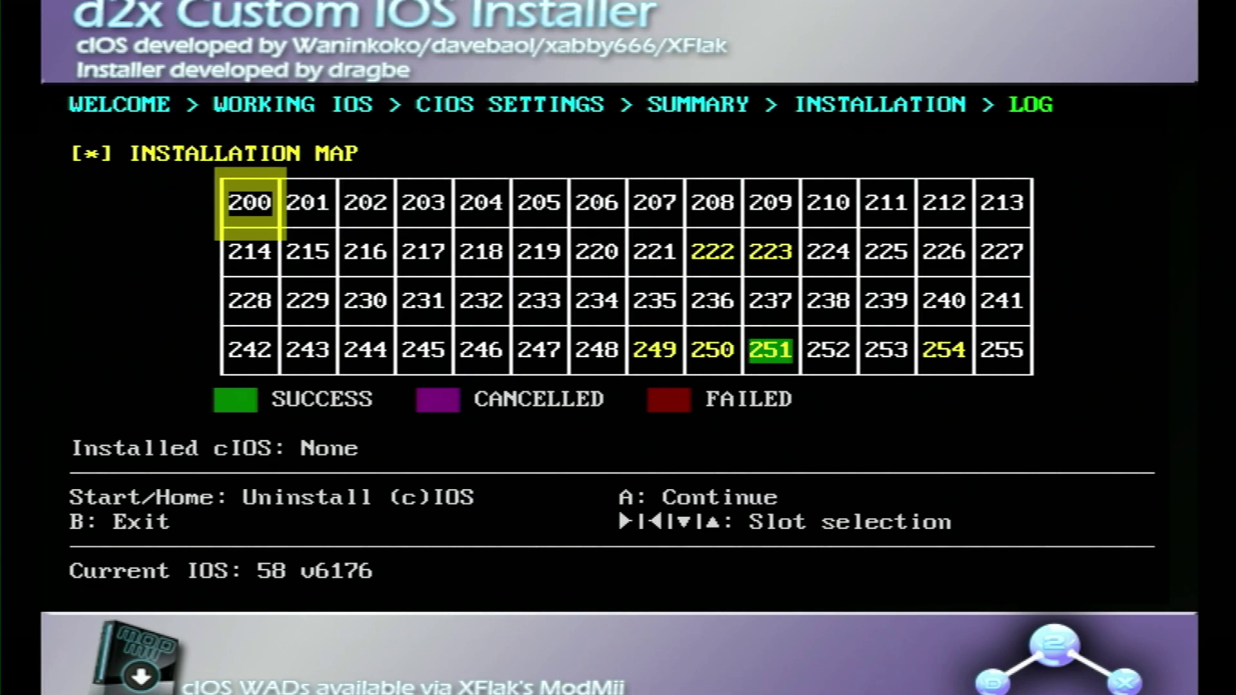
pyautogui.press('b')
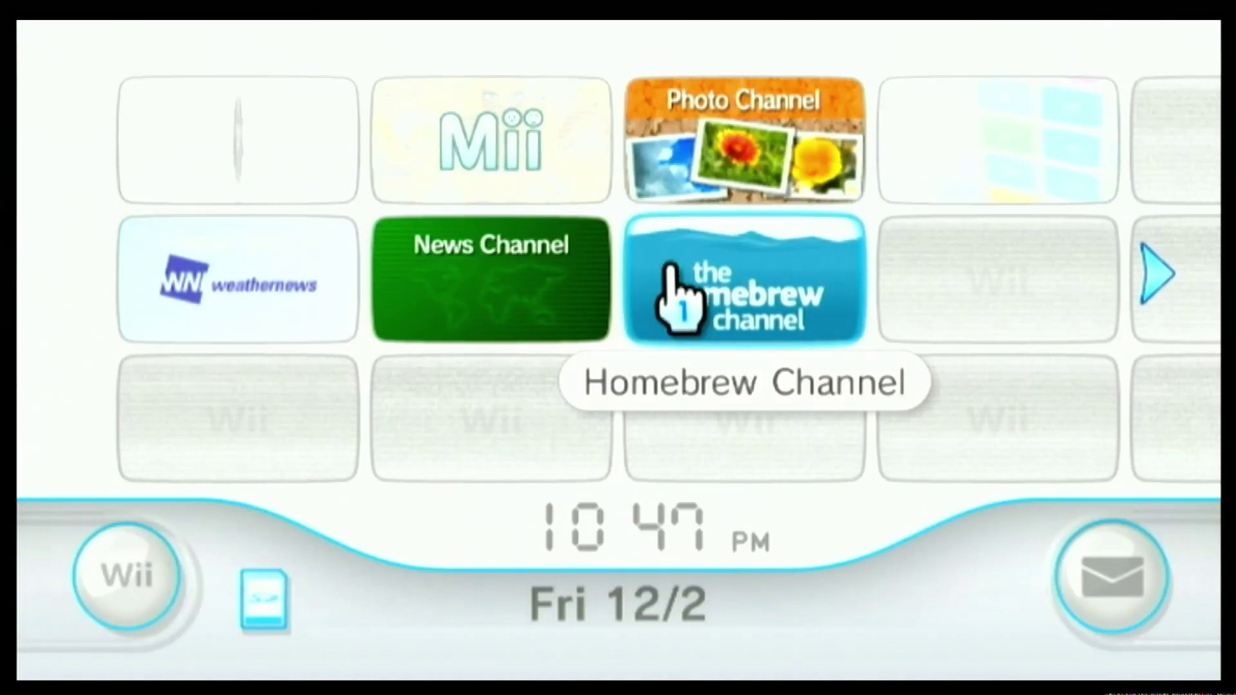
# Start the Homebrew Channel from the Wii Menu and load RVLoader from the app list
pyautogui.click(695, 300)
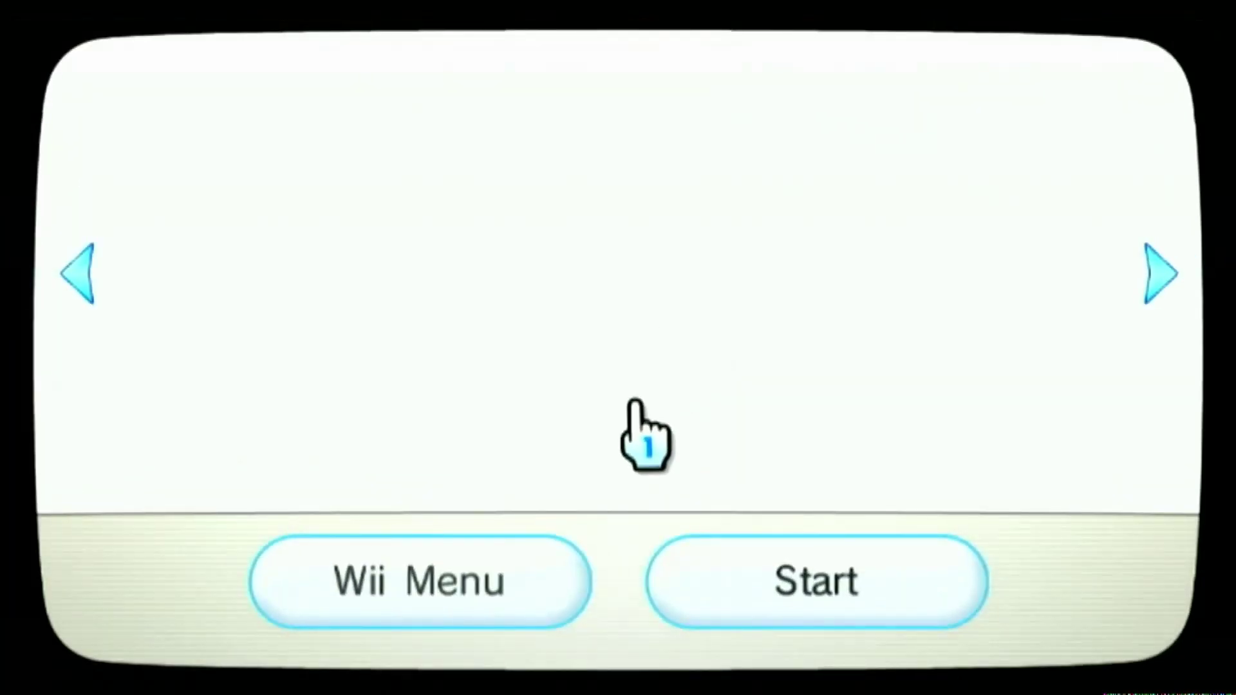
pyautogui.click(775, 612)
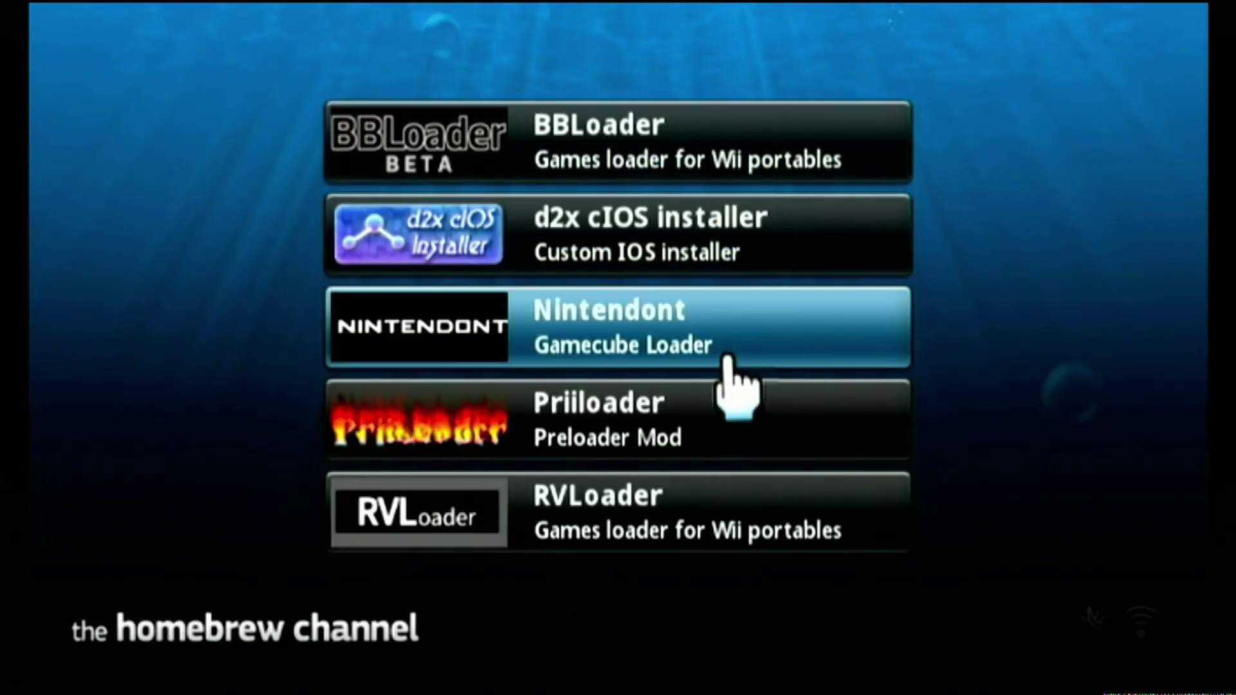
pyautogui.click(624, 499)
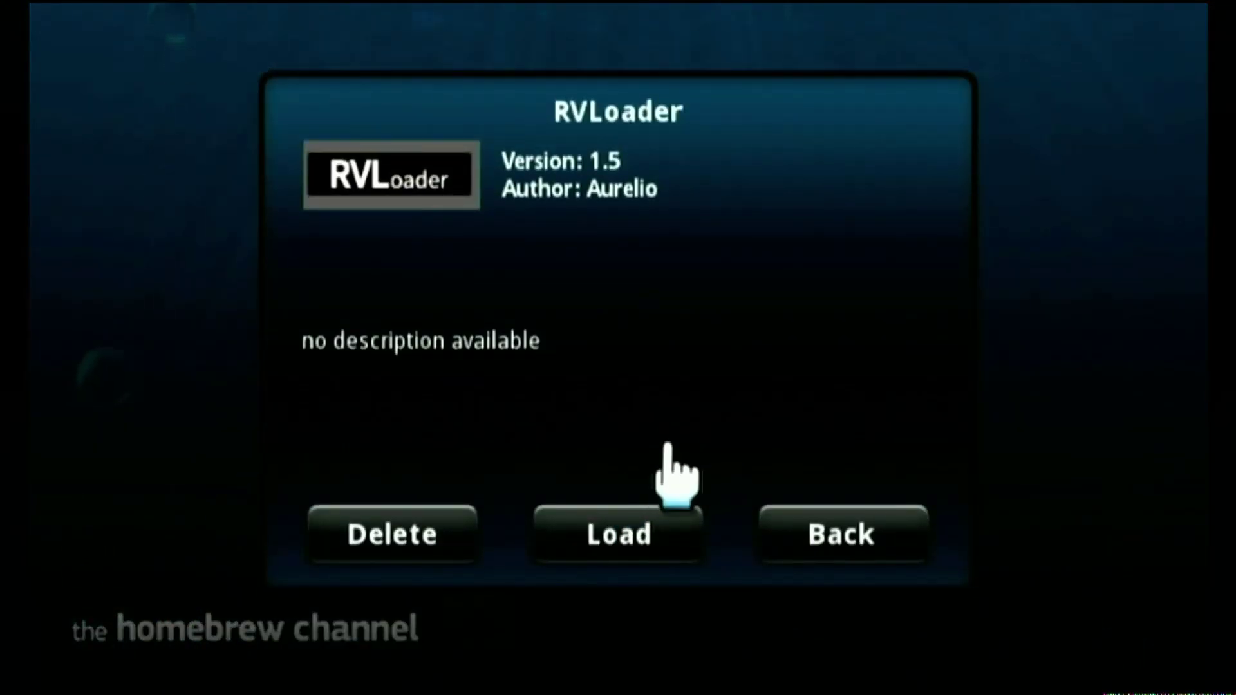
pyautogui.click(621, 547)
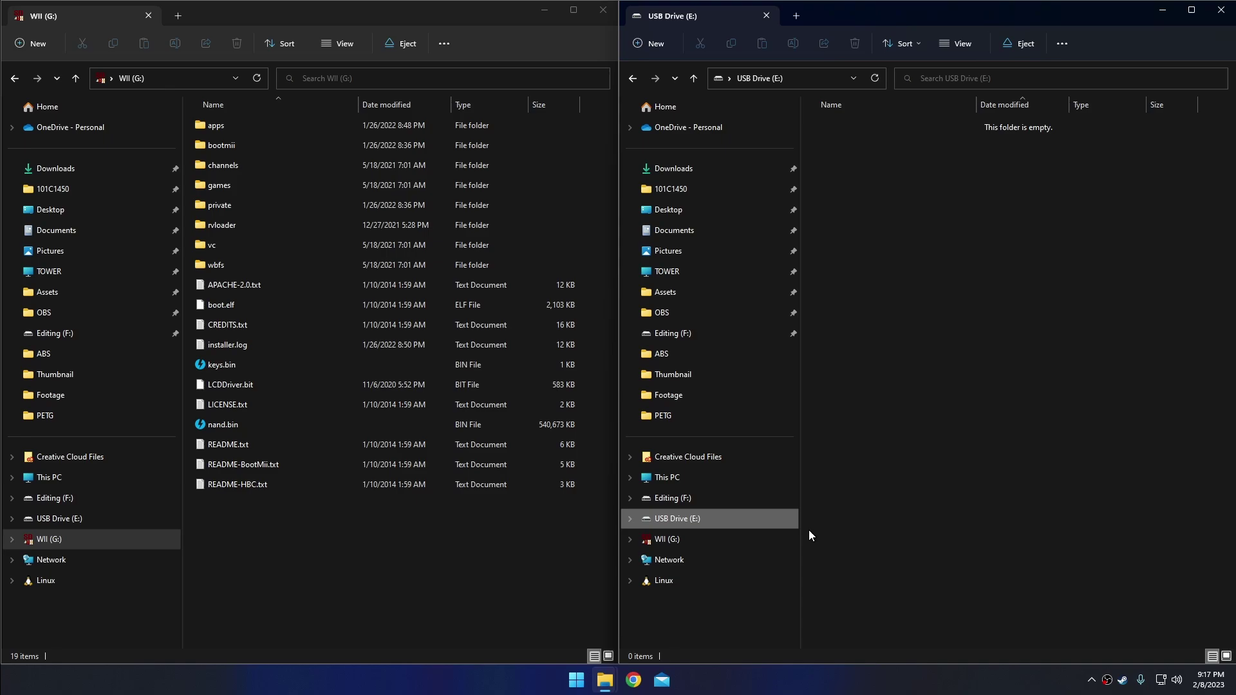
# Confirm in its Properties that USB Drive (E:) uses the FAT32 file system
pyautogui.rightClick(685, 526)
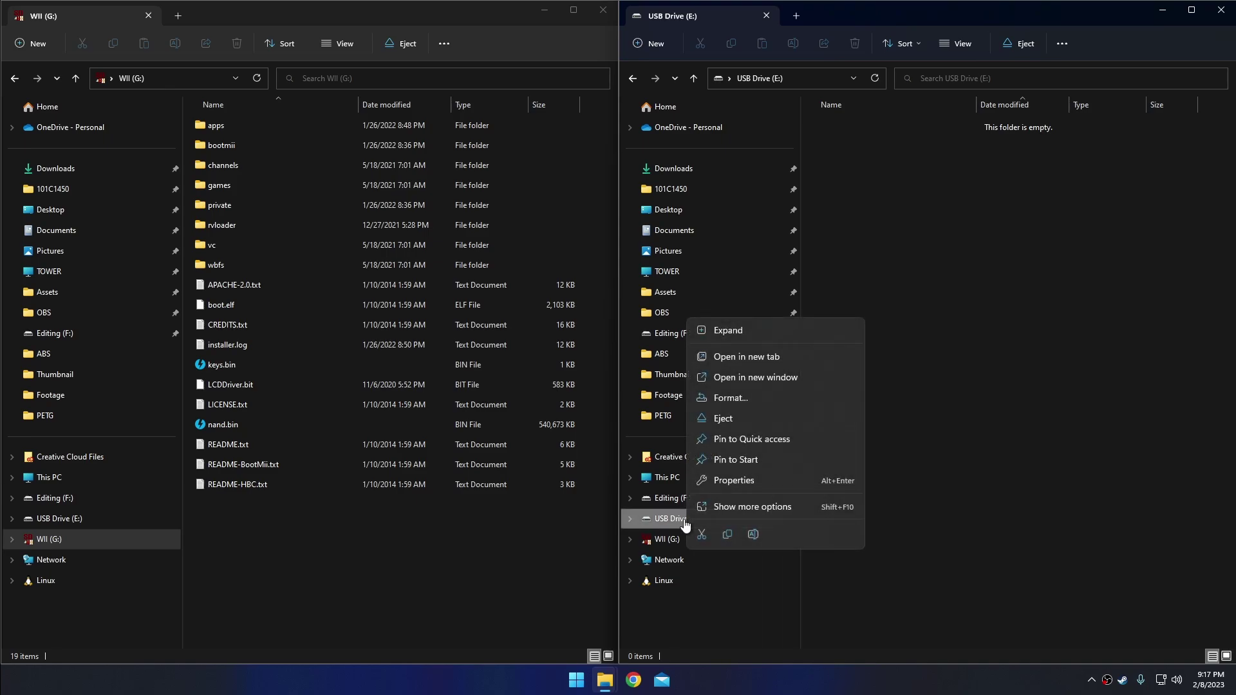
pyautogui.click(730, 398)
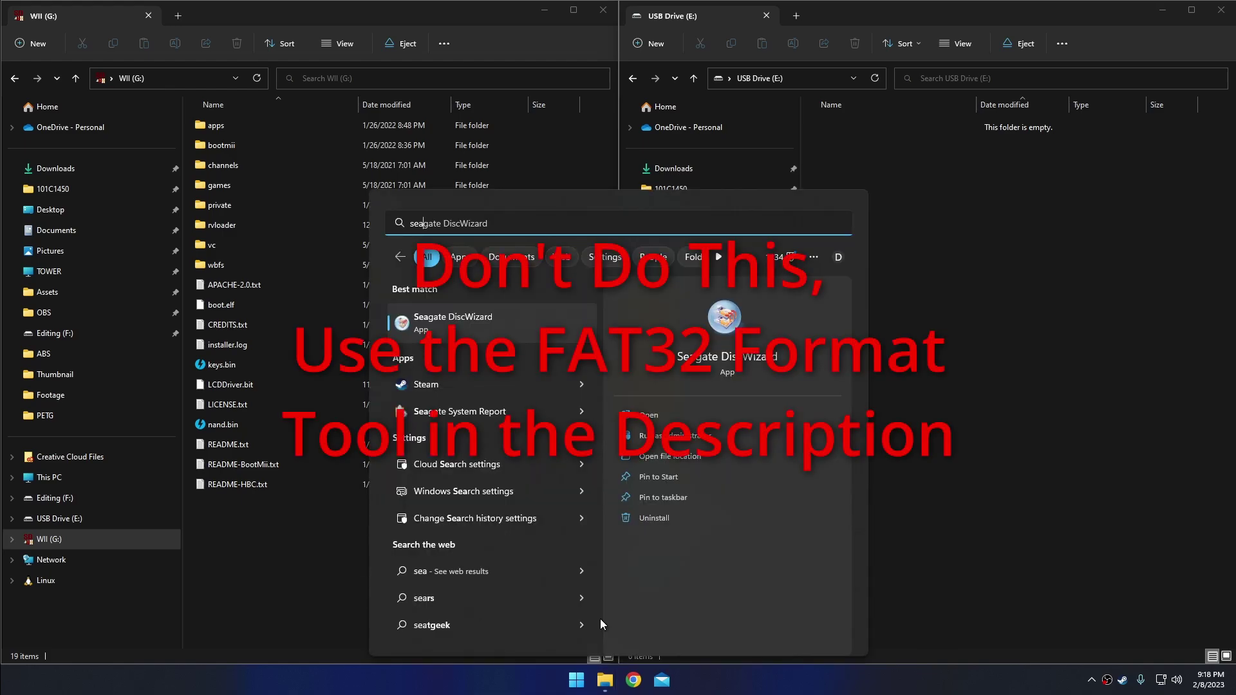
pyautogui.click(997, 497)
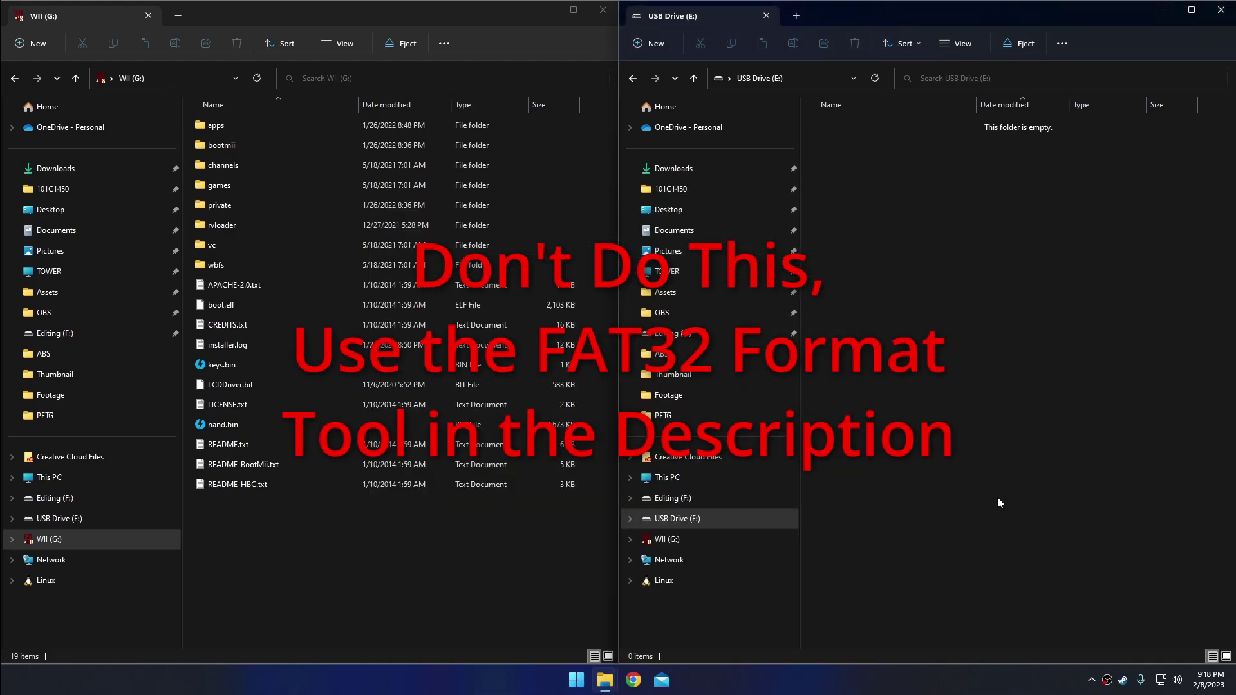
pyautogui.rightClick(661, 518)
pyautogui.click(704, 477)
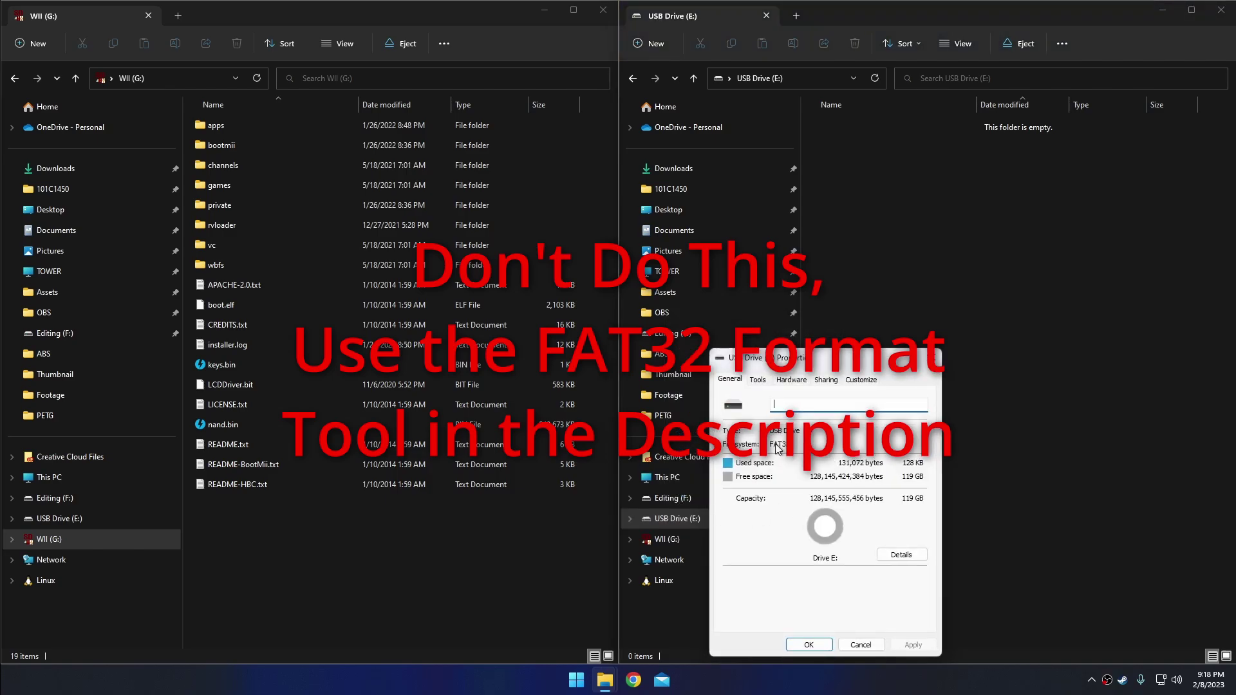
pyautogui.click(934, 357)
# Copy all 19 items from the WII (G:) card onto USB Drive (E:)
pyautogui.moveTo(349, 559); pyautogui.dragTo(219, 127)
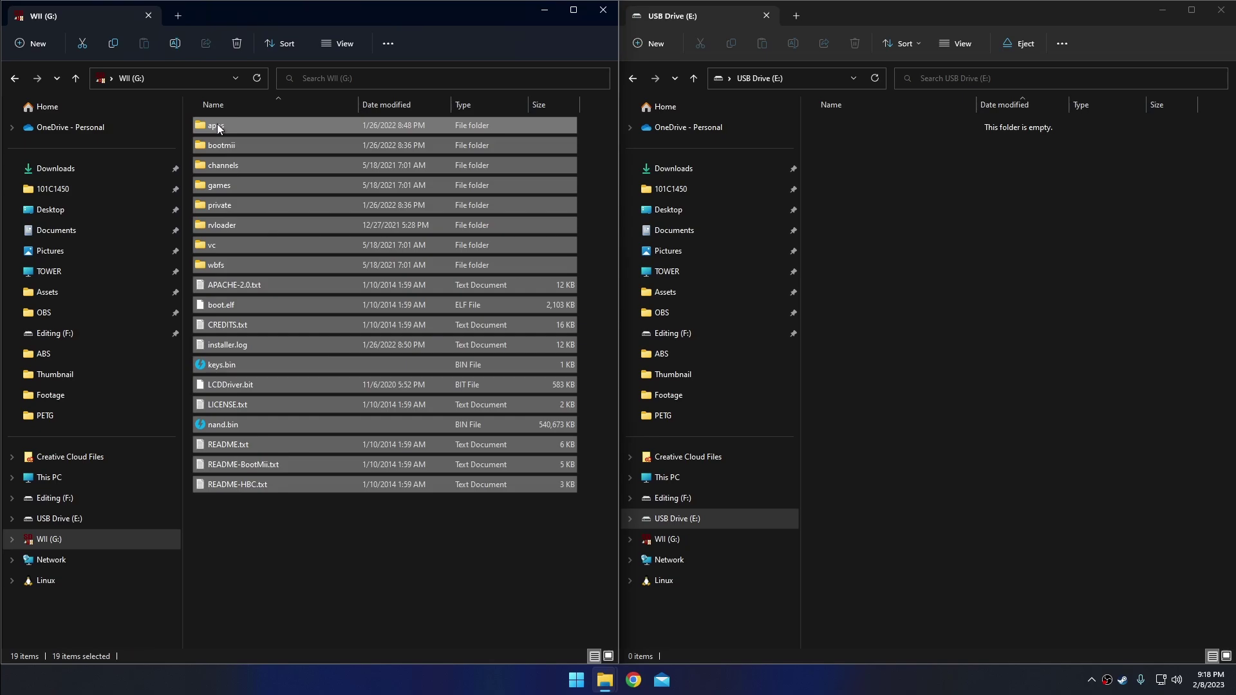
pyautogui.moveTo(217, 123); pyautogui.dragTo(954, 233)
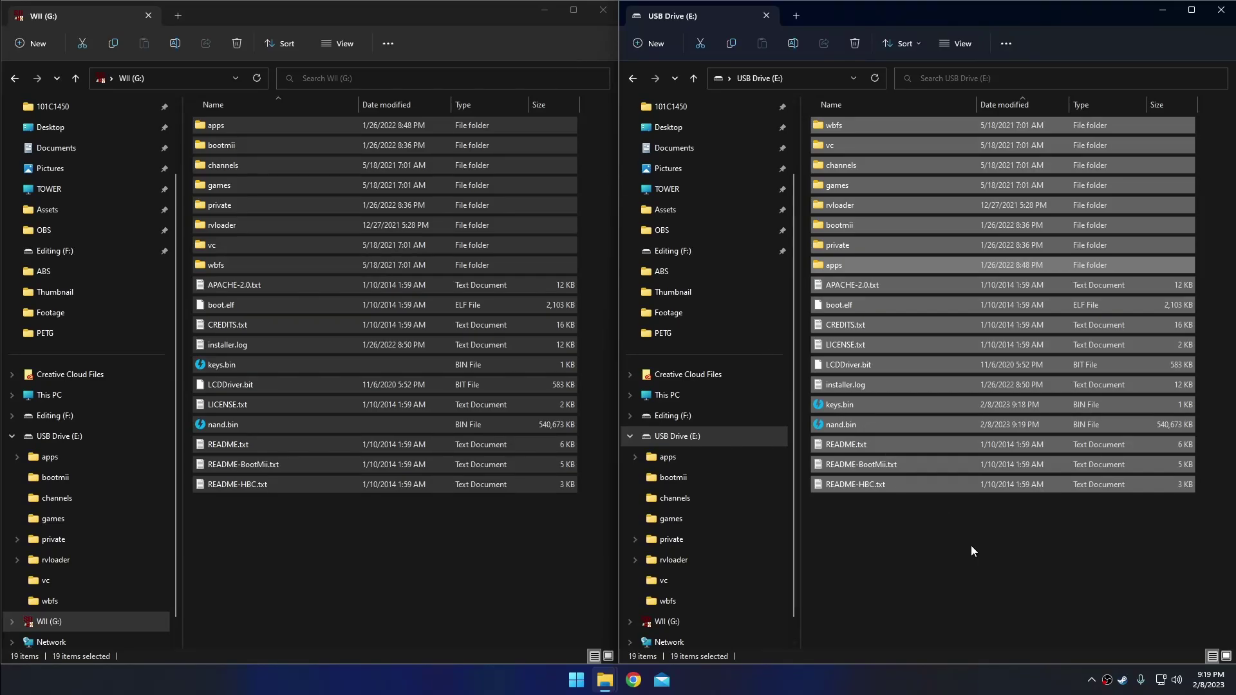
pyautogui.click(969, 537)
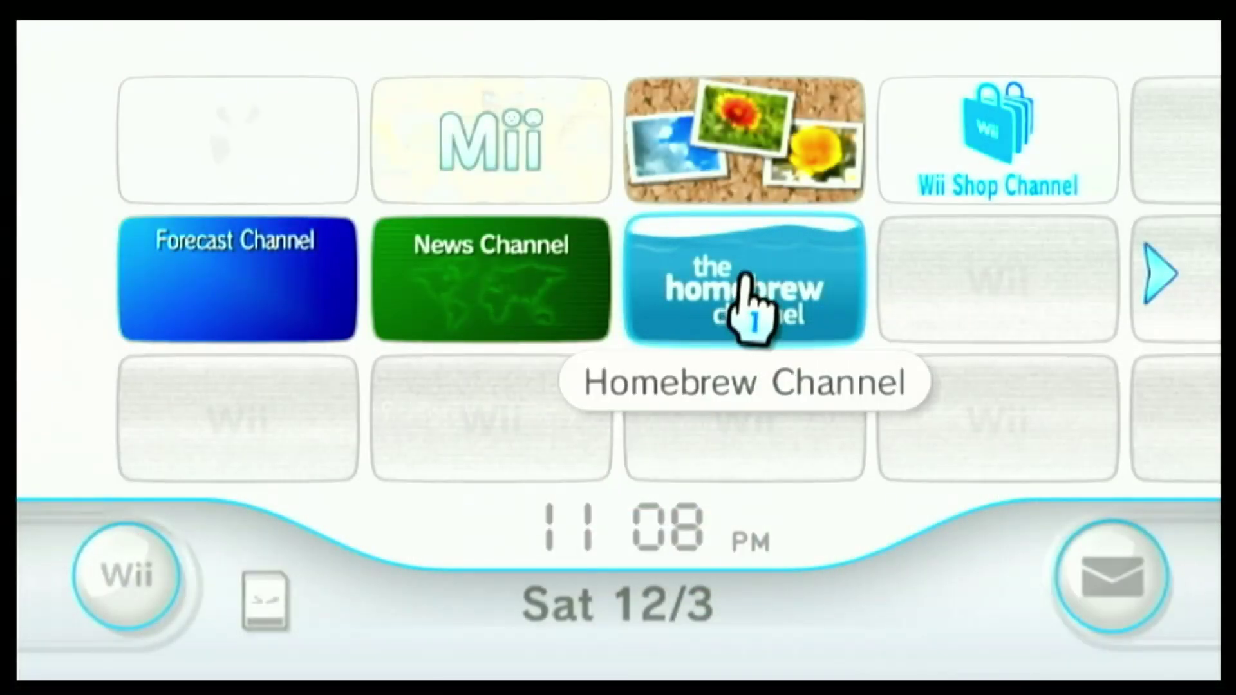
# Reopen the Homebrew Channel and load RVLoader to bring up its installer options
pyautogui.click(745, 290)
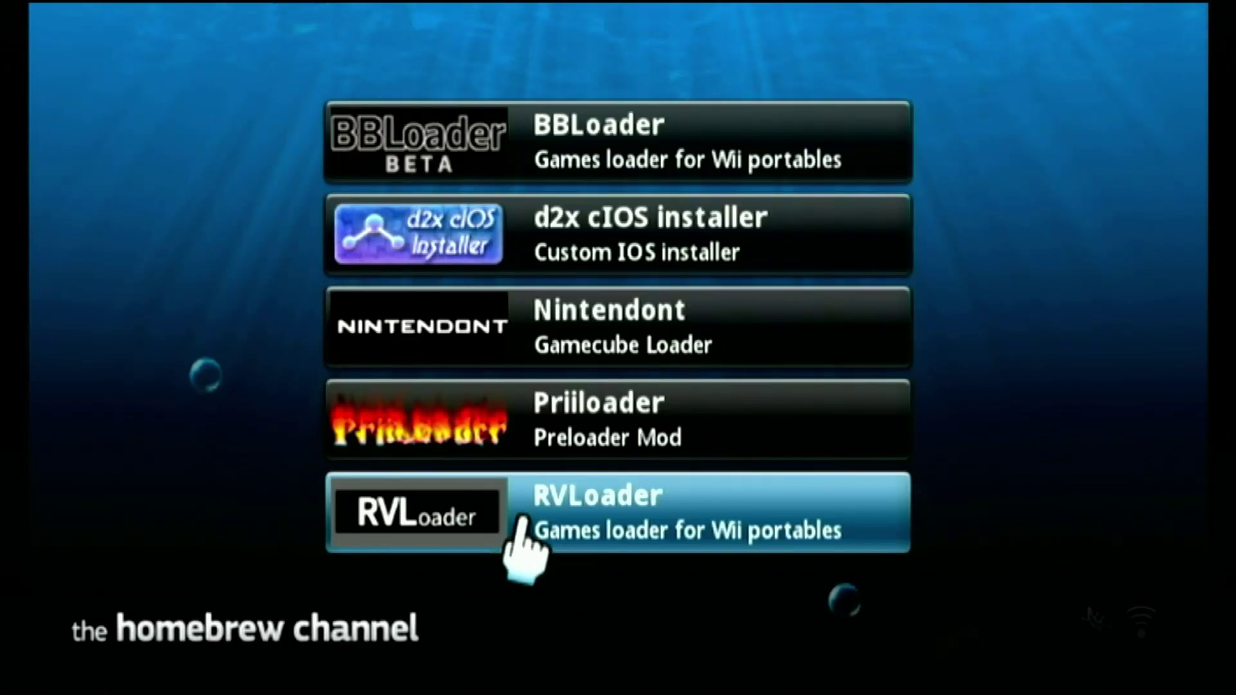
pyautogui.click(532, 520)
pyautogui.click(547, 519)
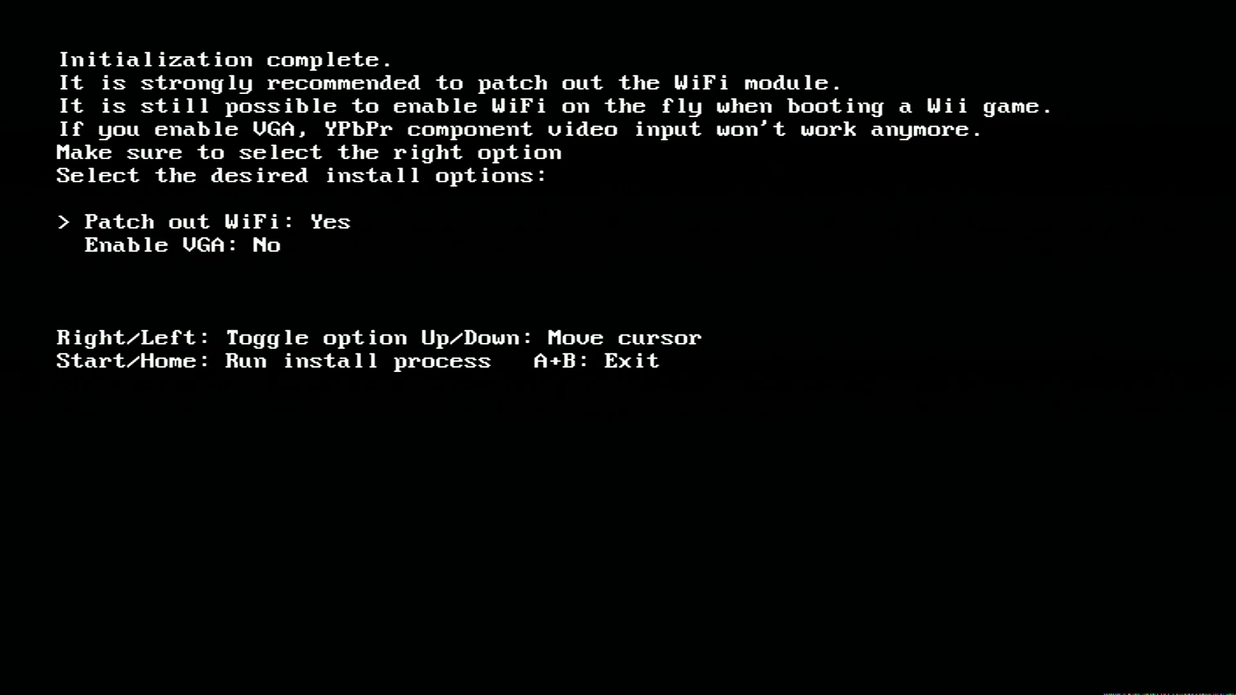
# Set Enable VGA to Yes, keep WiFi patched out, and start the RVLoader installation
pyautogui.press('Down')
pyautogui.press('Right')
pyautogui.press('Home')
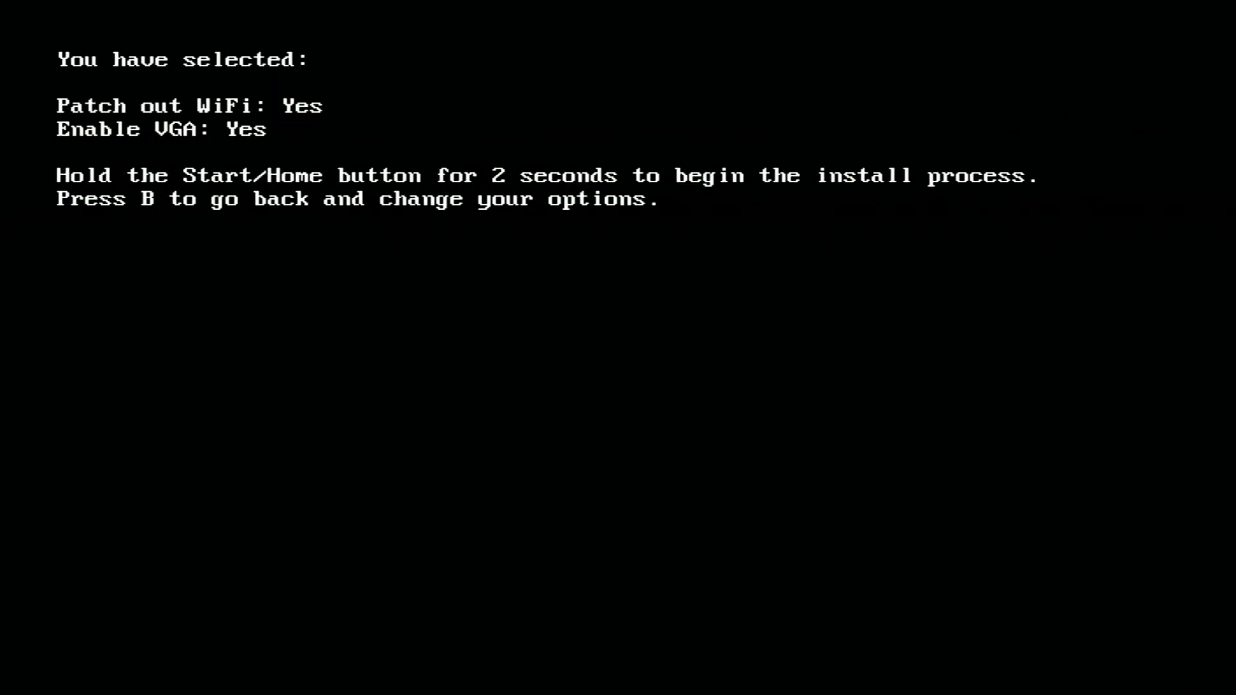
pyautogui.press('Home')
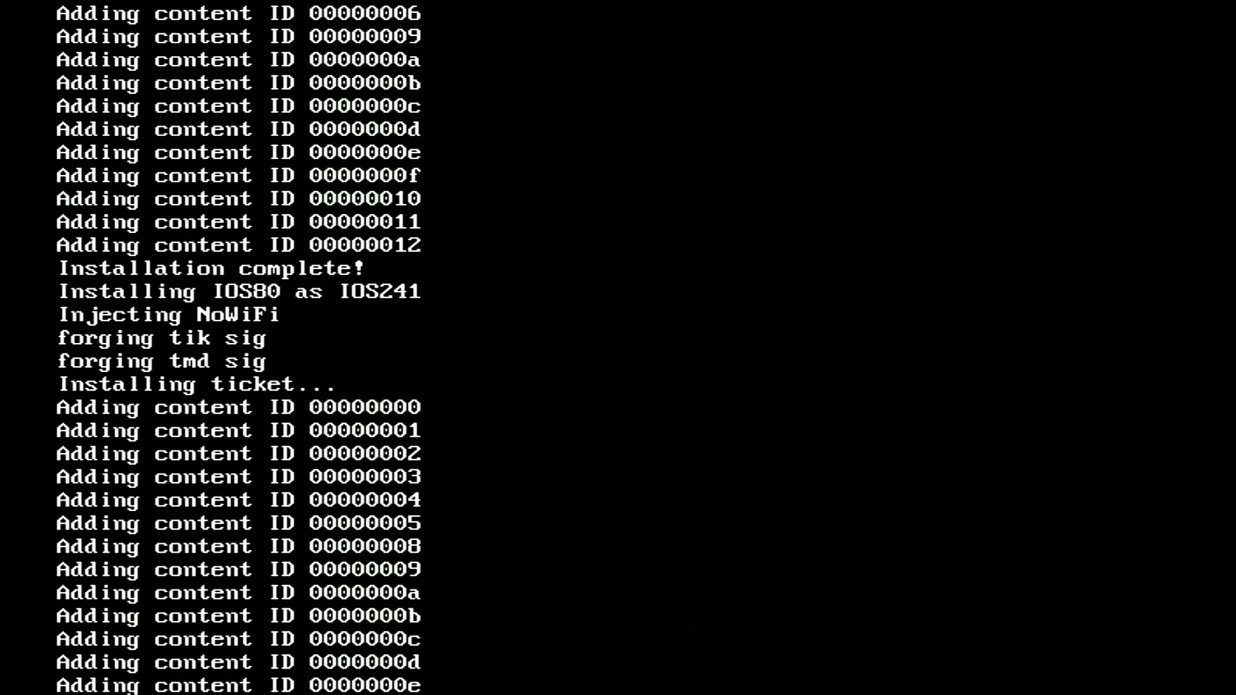